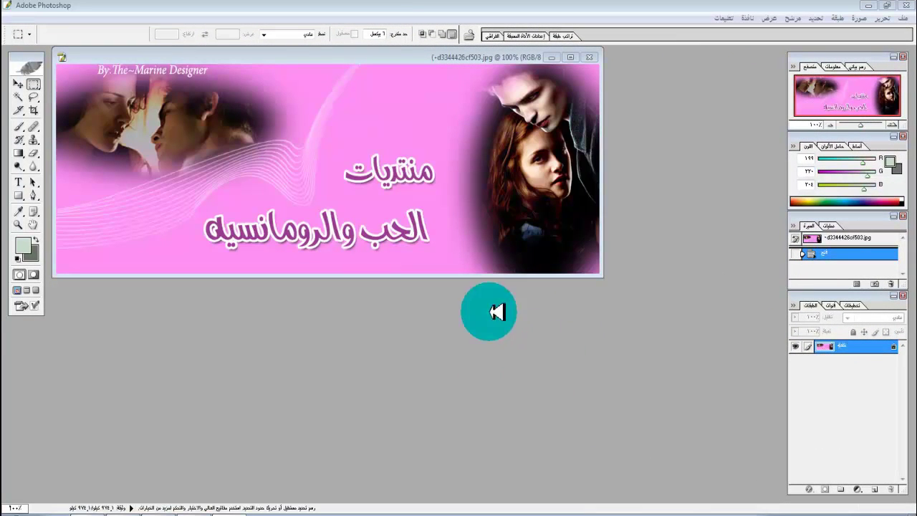
click(356, 58)
drag(356, 58, 379, 69)
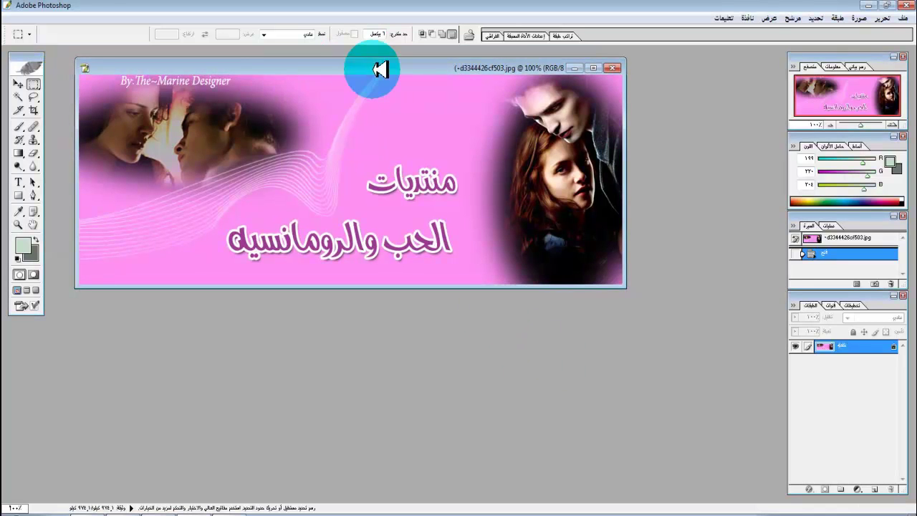
click(344, 87)
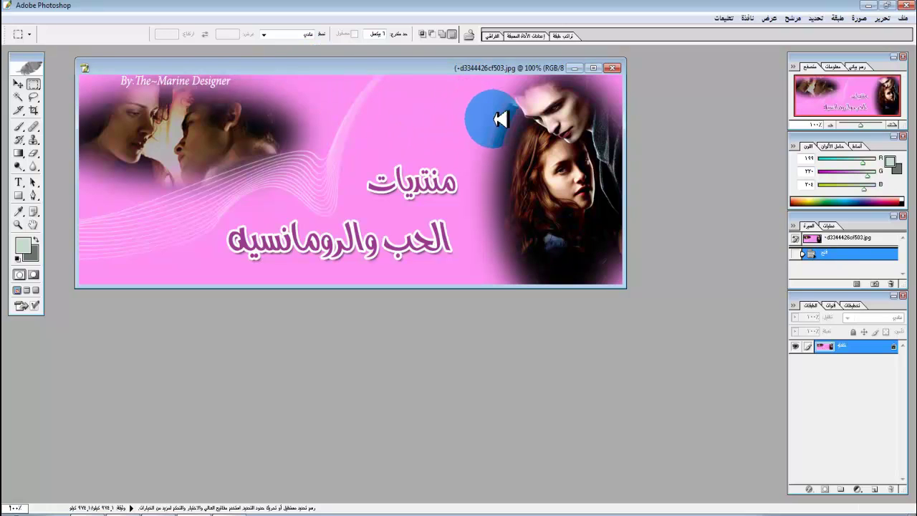
Step: Create a new 1000 × 700 pixel document in RGB colour mode with a white background, and move its window off the banner
click(904, 18)
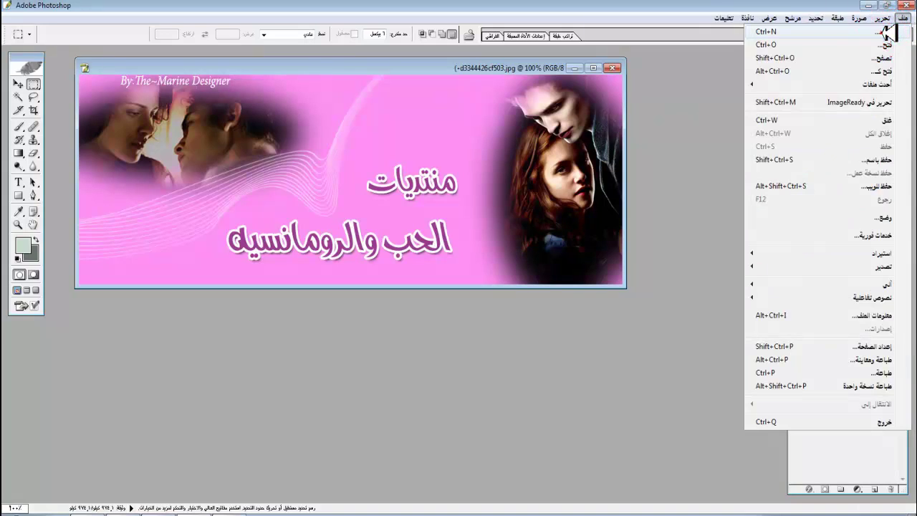
click(899, 31)
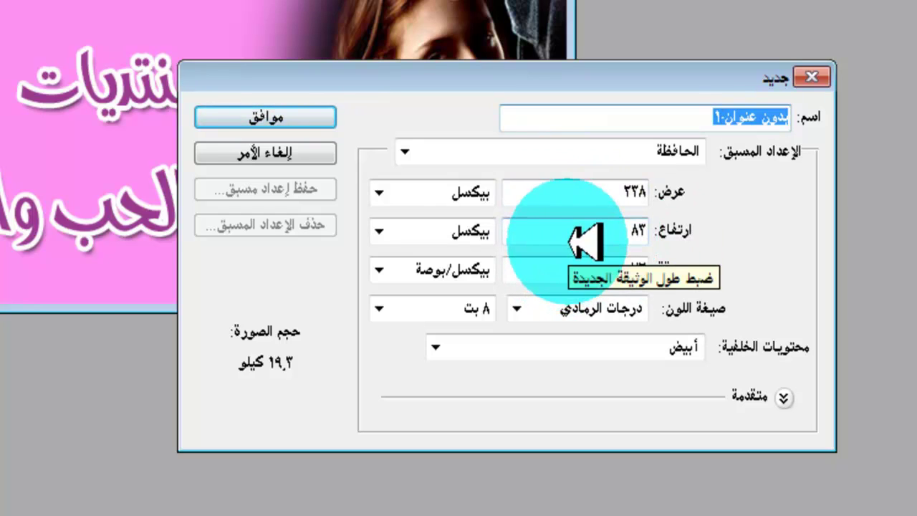
click(598, 194)
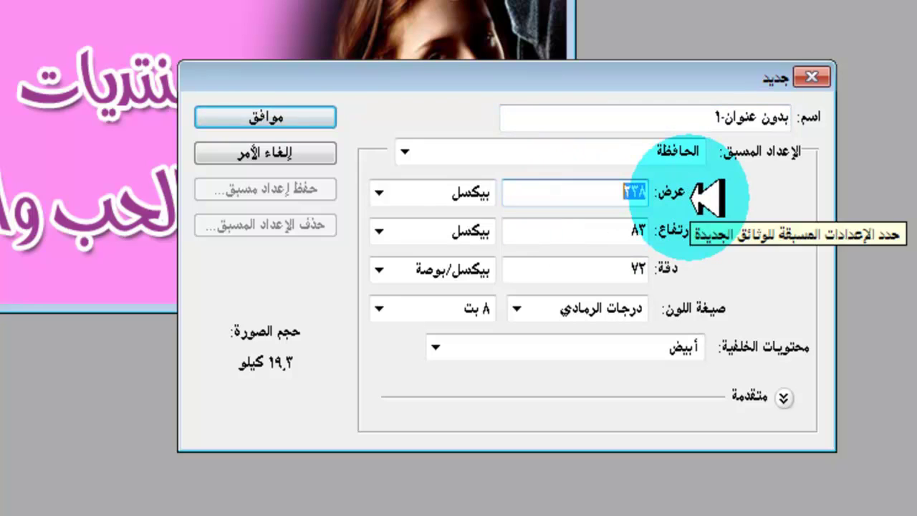
text(100)
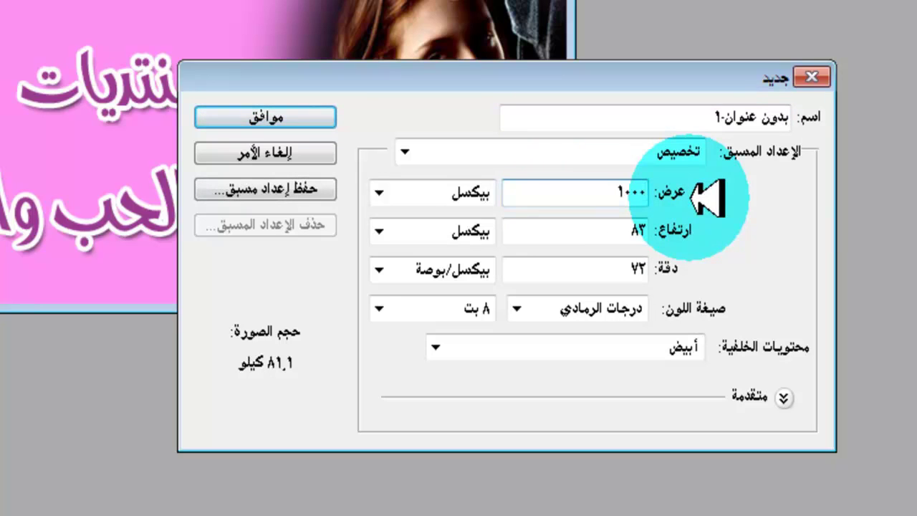
click(623, 231)
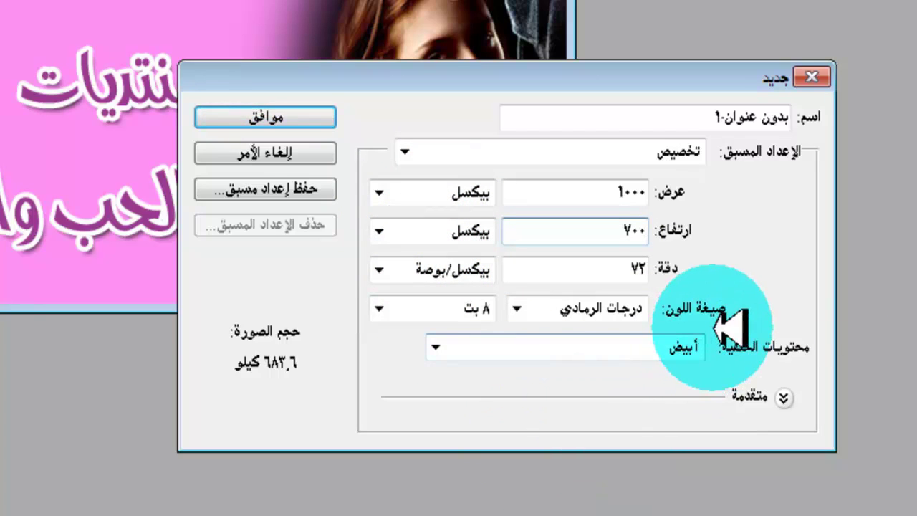
click(539, 308)
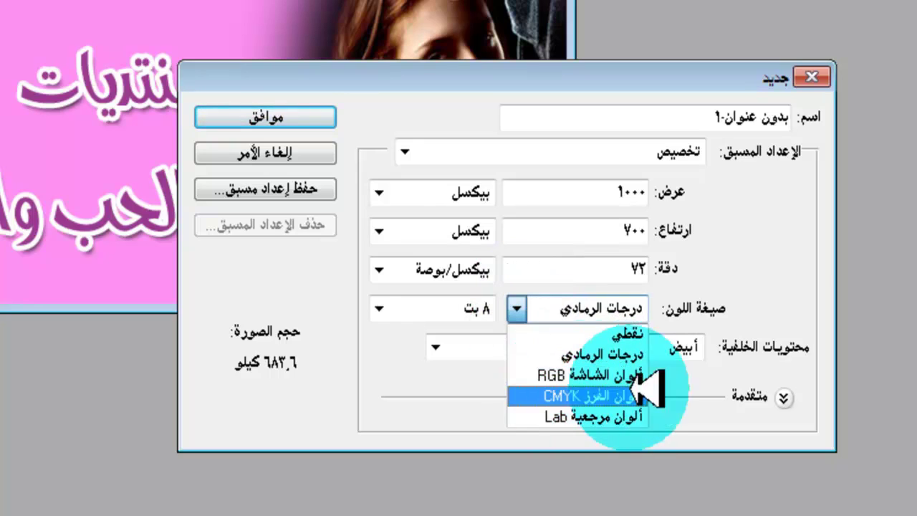
click(585, 374)
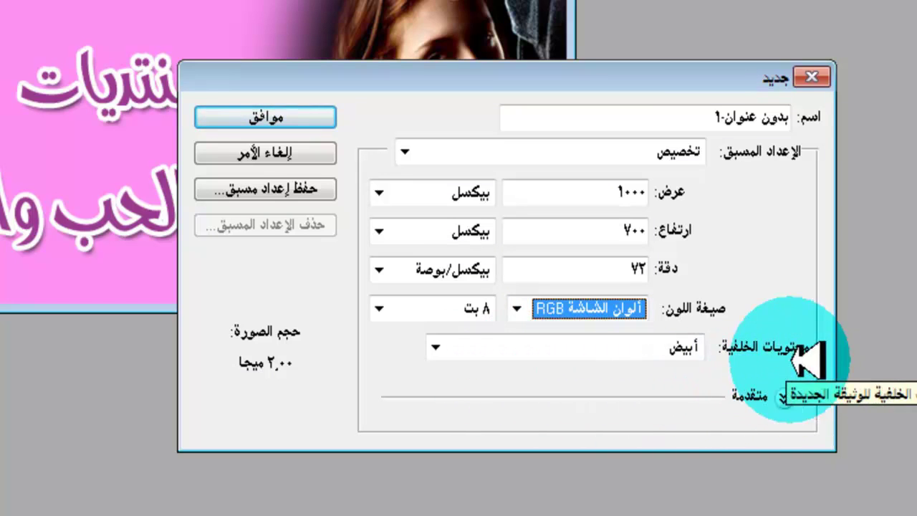
click(474, 352)
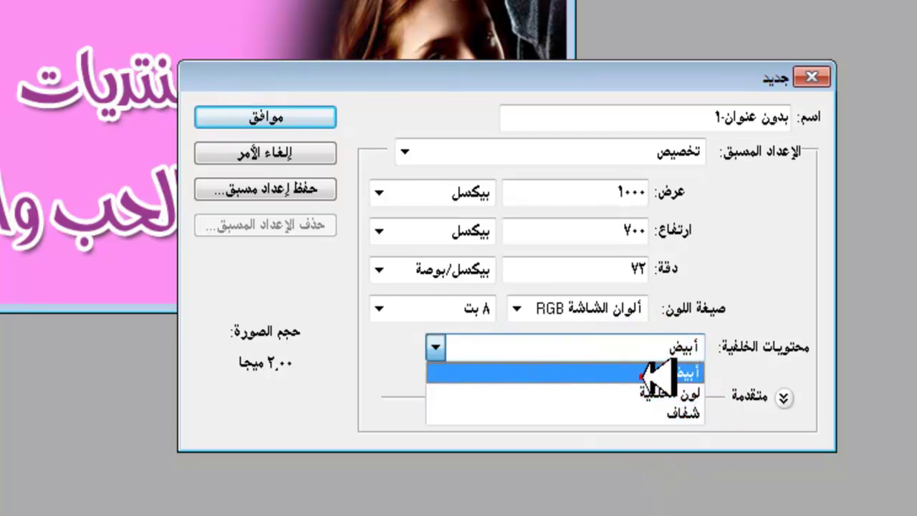
click(652, 372)
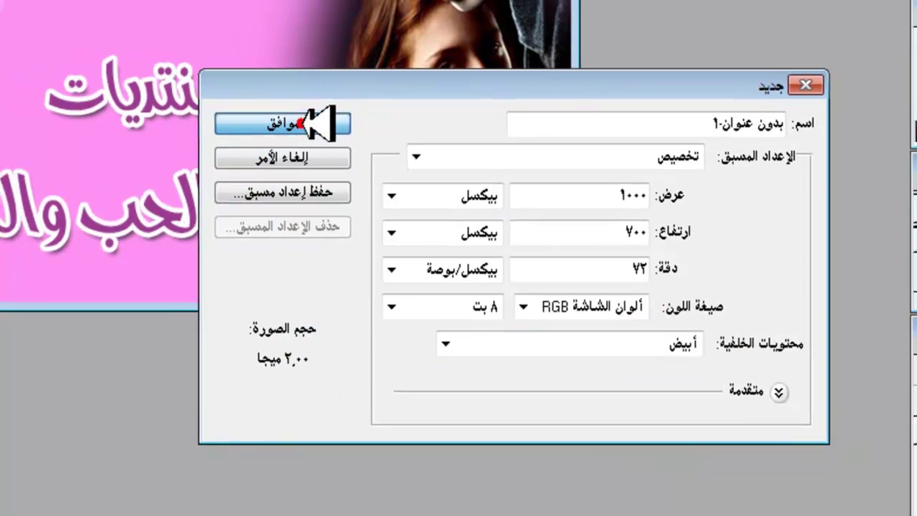
click(294, 117)
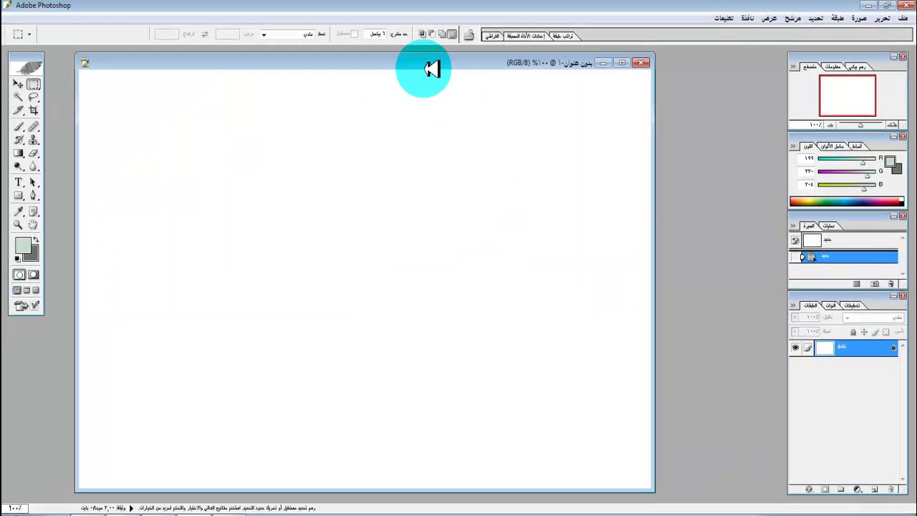
drag(430, 68, 543, 64)
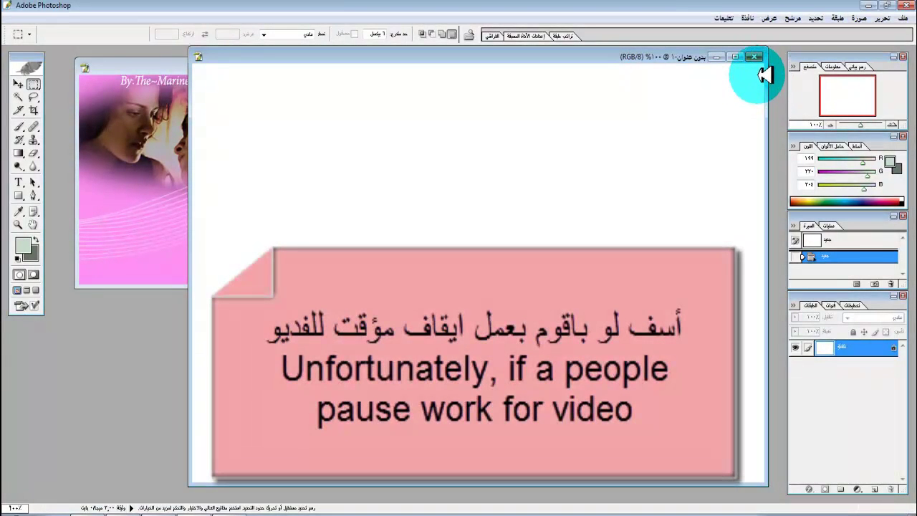
Step: Select a wide strip across the top of the canvas and add a solid colour fill layer in purple BC74C0
click(711, 82)
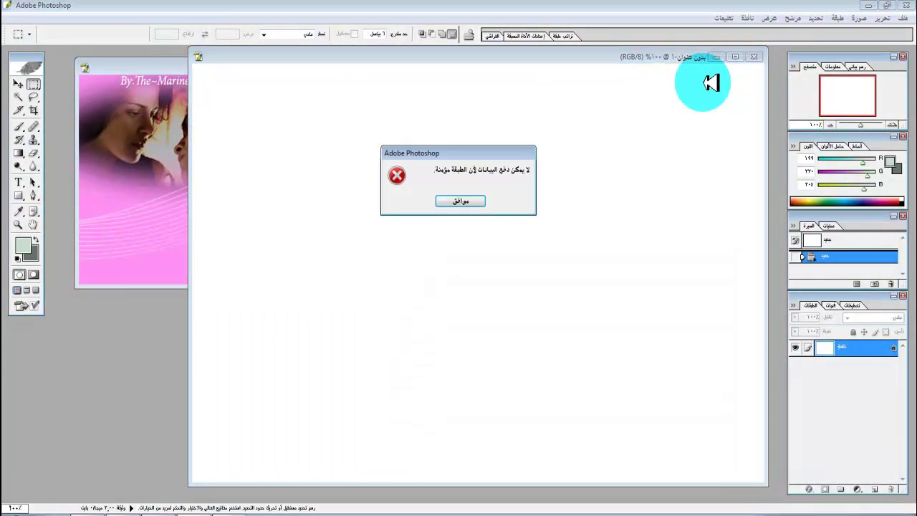
click(462, 201)
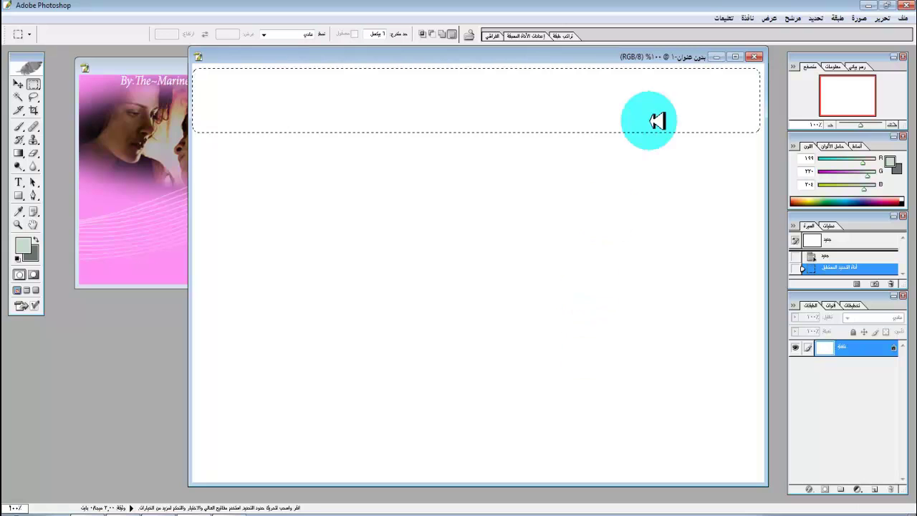
click(859, 488)
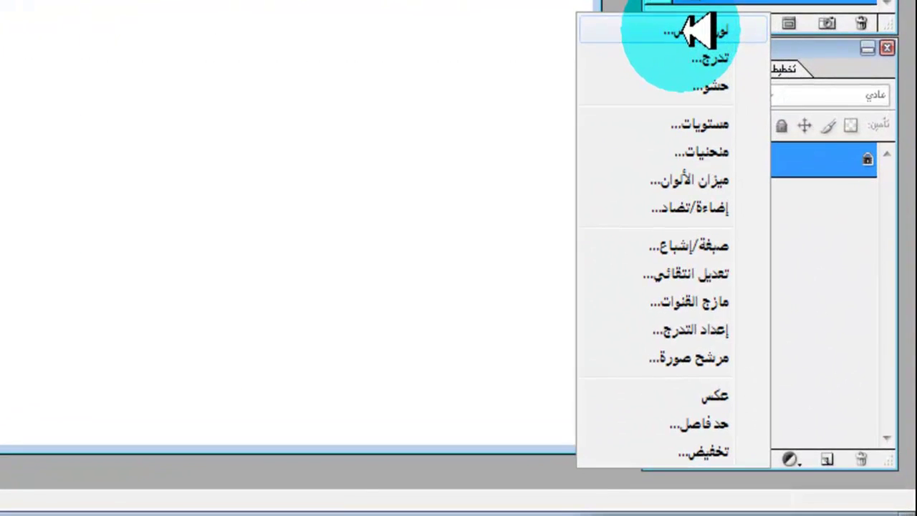
click(814, 287)
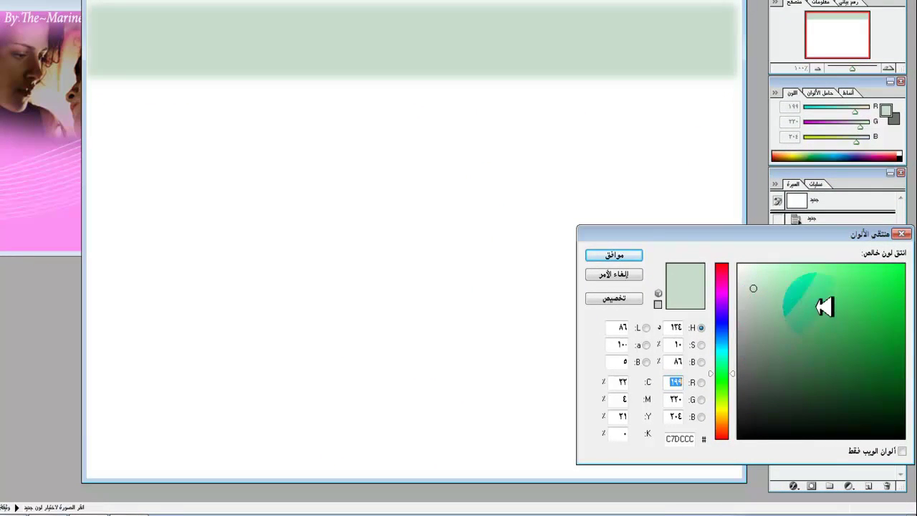
click(861, 315)
click(834, 353)
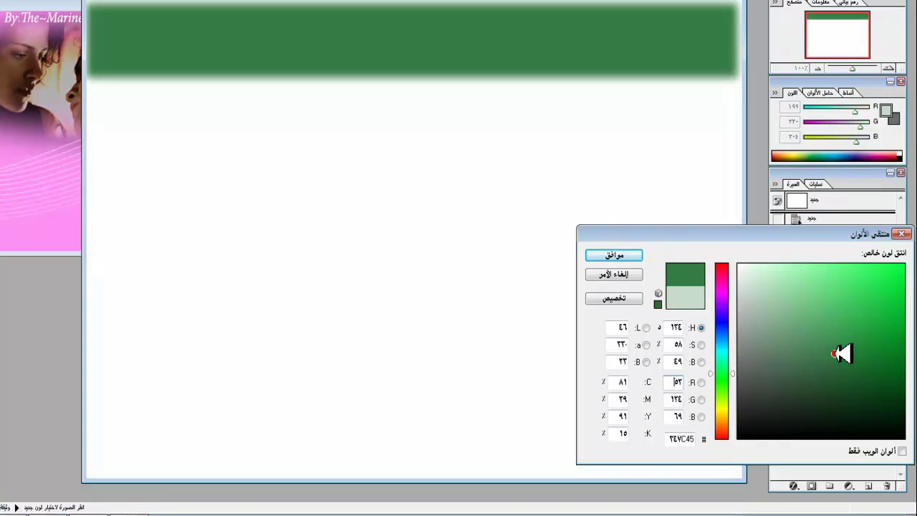
click(725, 303)
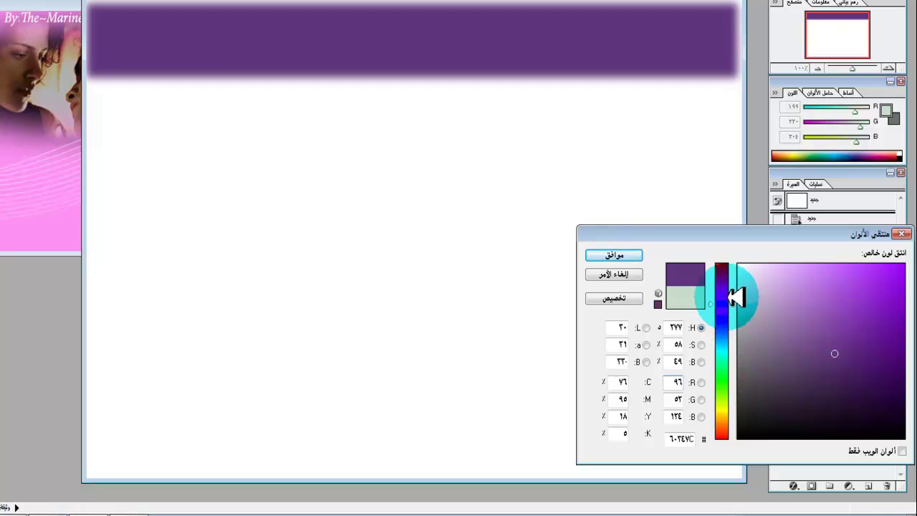
click(730, 293)
click(804, 306)
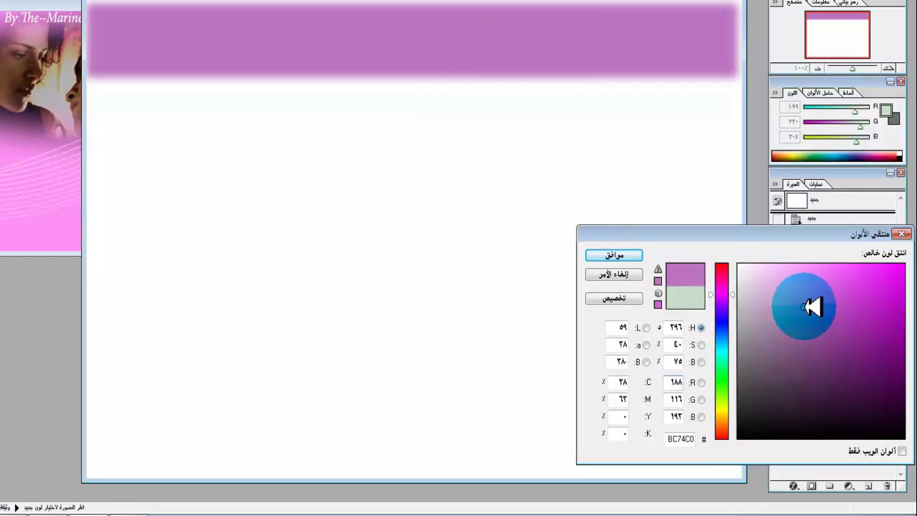
click(613, 252)
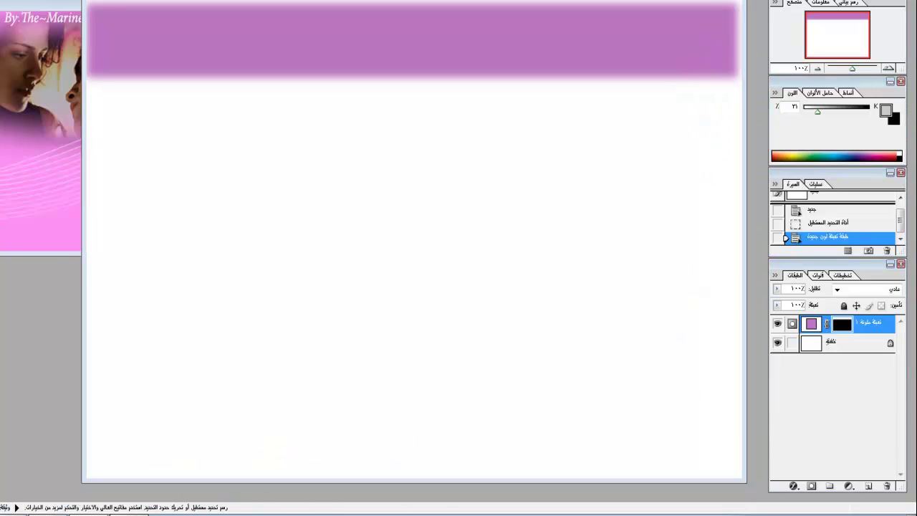
Step: Select the canvas area below the purple strip and add a solid colour fill layer in light purple C49DD4
drag(88, 84, 859, 475)
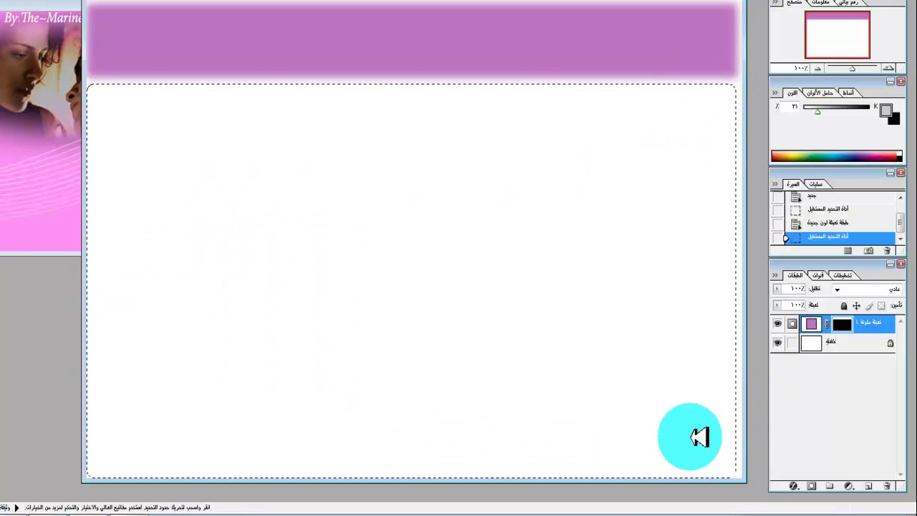
click(849, 486)
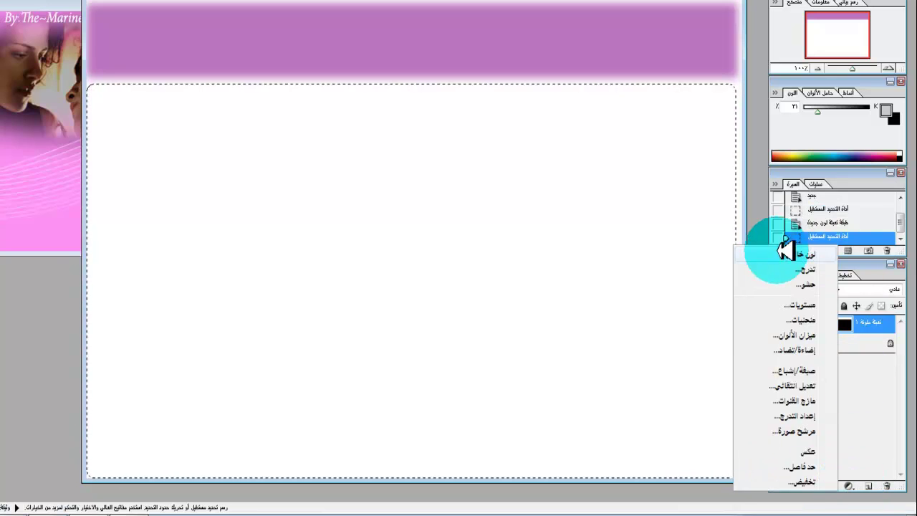
click(788, 259)
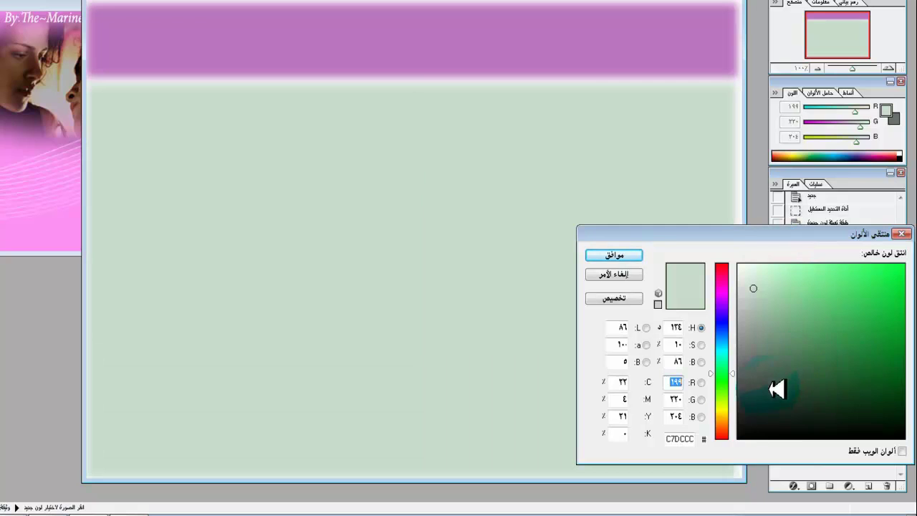
click(724, 416)
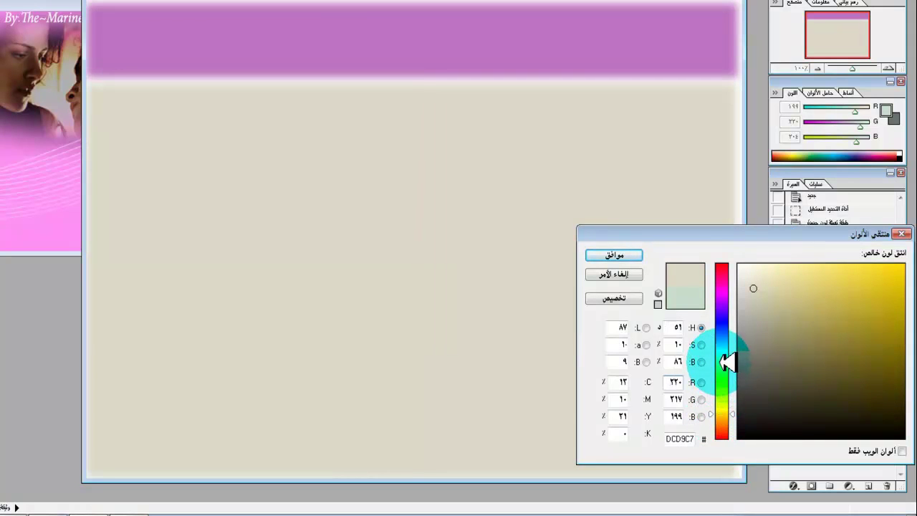
drag(849, 307, 792, 324)
drag(720, 358, 726, 376)
drag(736, 437, 732, 301)
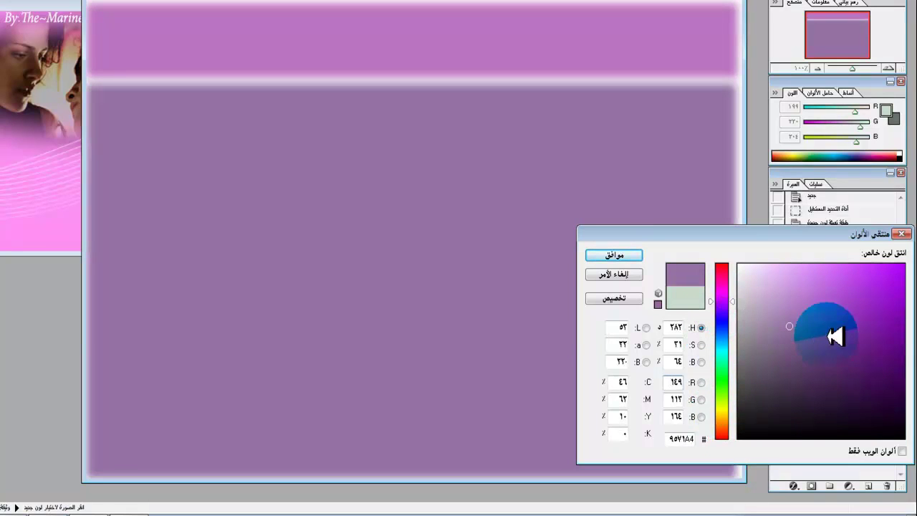
drag(835, 346, 781, 293)
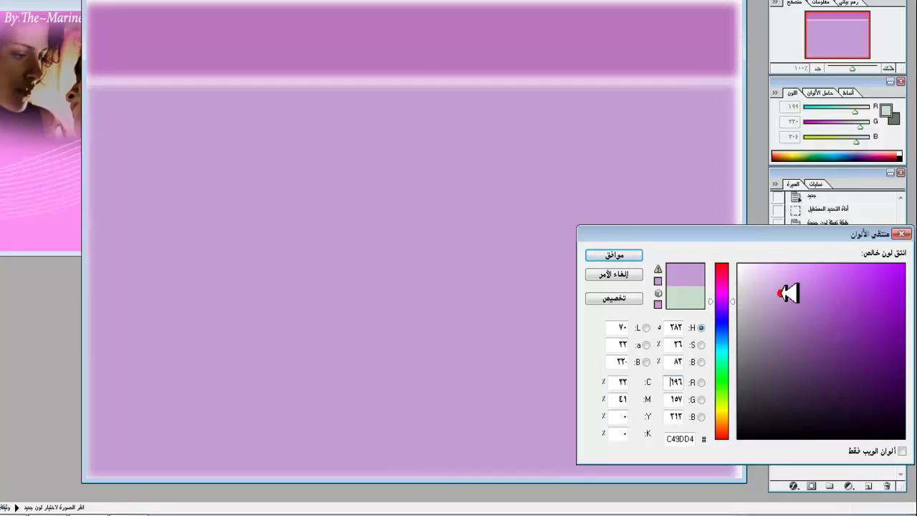
click(644, 255)
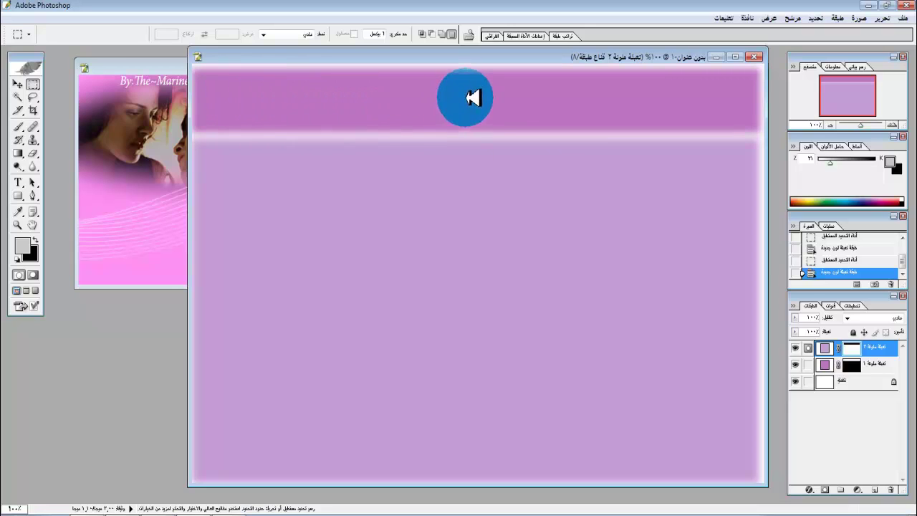
click(904, 18)
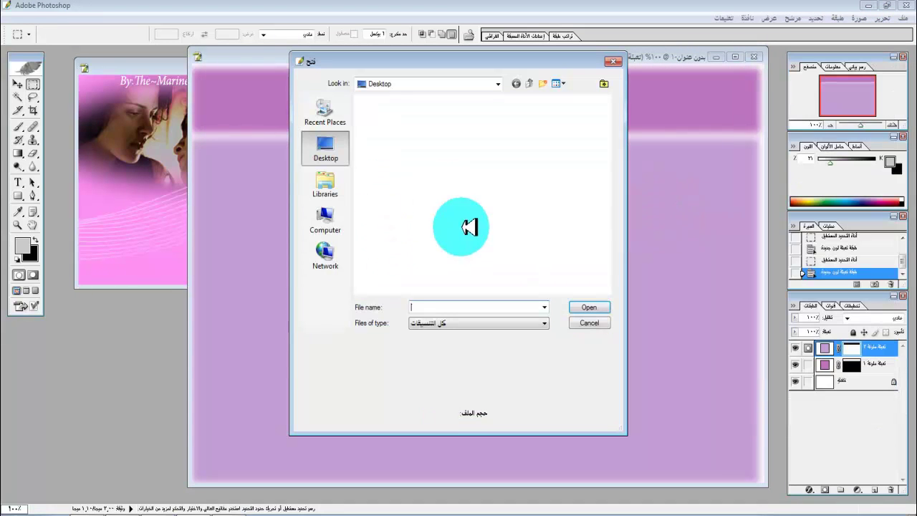
drag(613, 115, 620, 160)
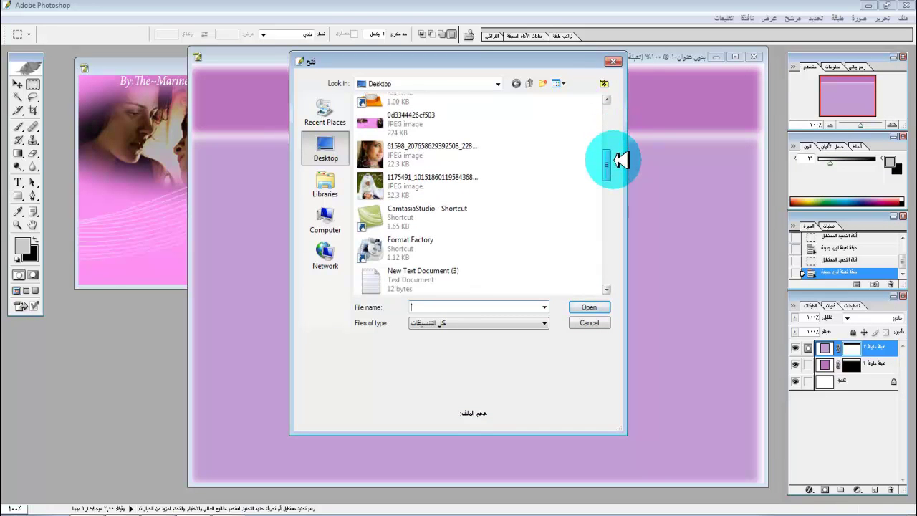
click(415, 151)
click(594, 303)
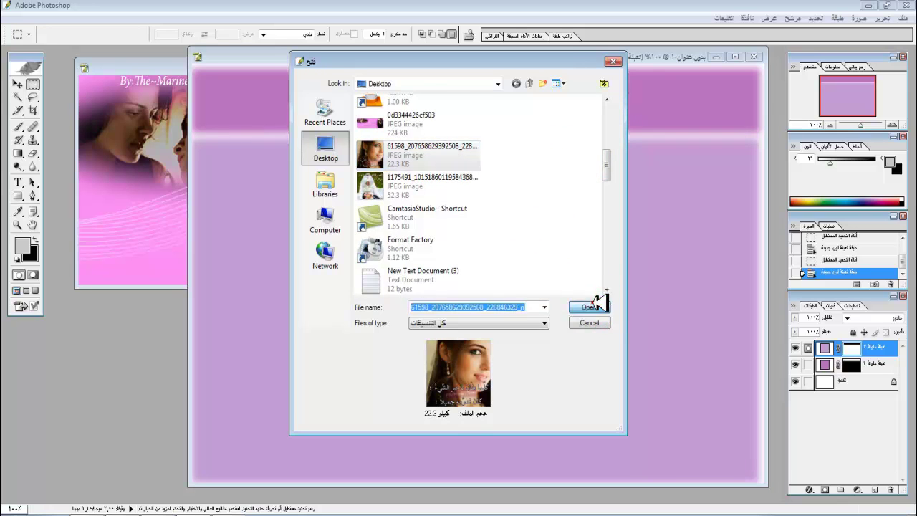
click(152, 86)
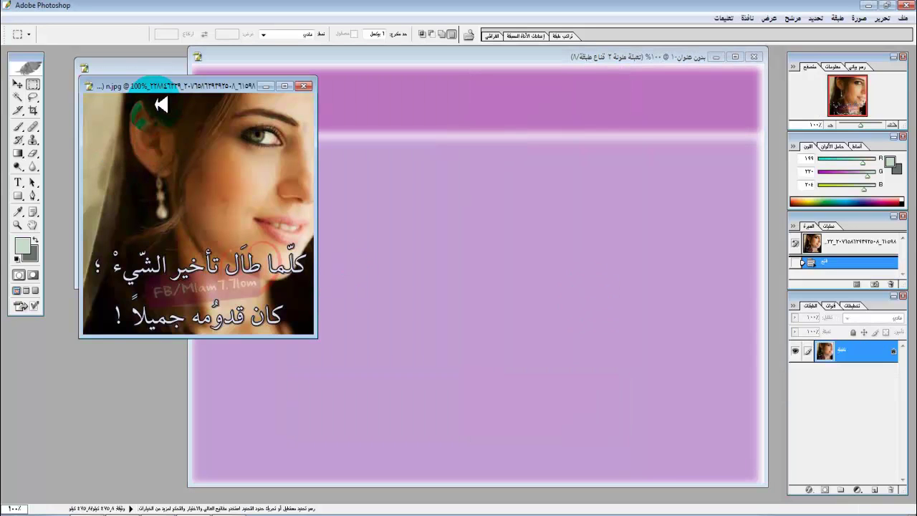
drag(163, 89, 138, 91)
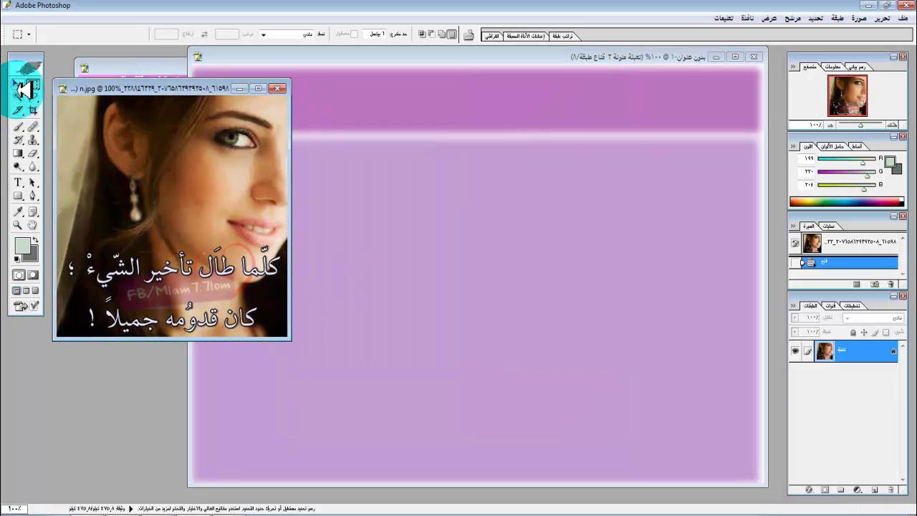
Step: Copy the portrait photo into the middle of the purple document's lower area with the Move tool
click(18, 85)
drag(257, 196, 159, 172)
drag(269, 247, 459, 256)
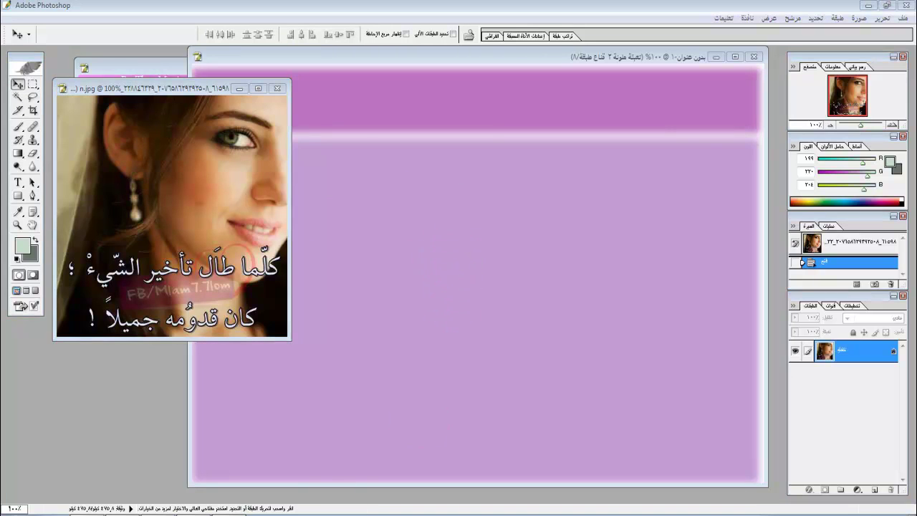
drag(904, 478, 870, 471)
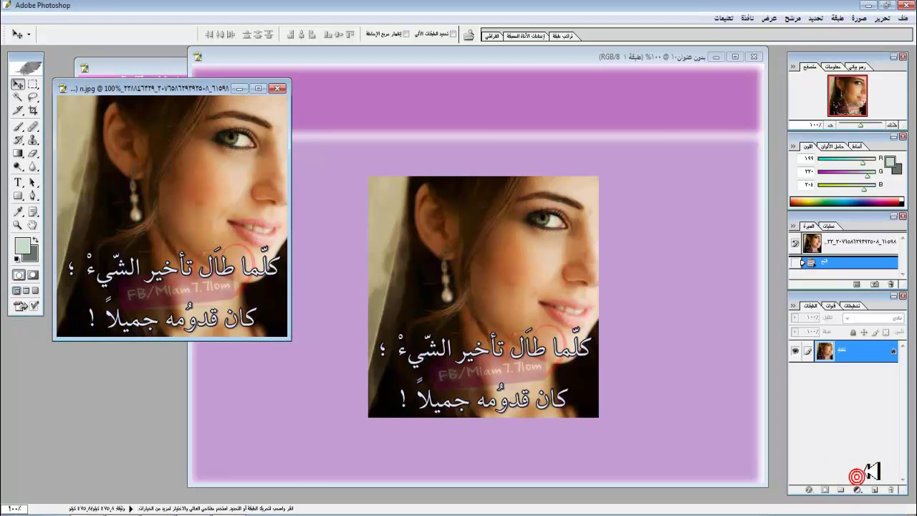
Step: Minimize the source photo and shrink the pasted portrait with Free Transform to about 45% width and 29% height, fitting it into the purple strip's upper-left corner
click(242, 88)
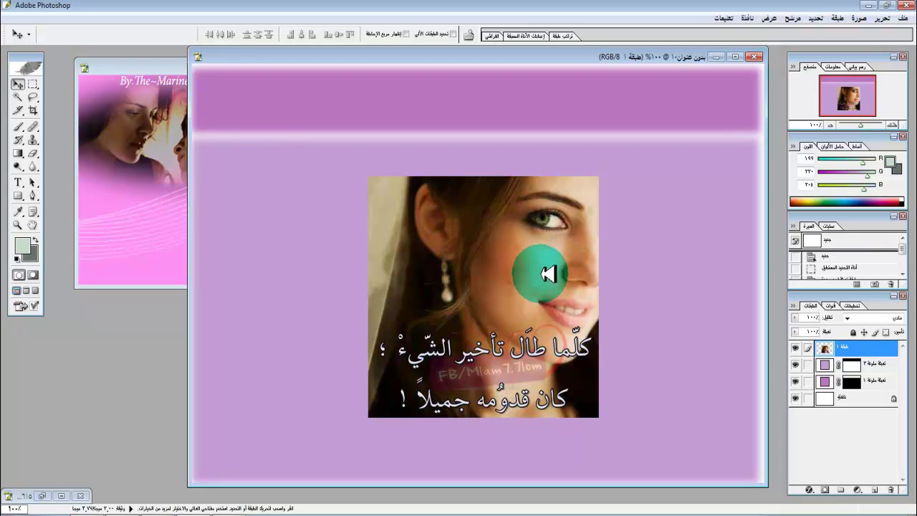
click(887, 18)
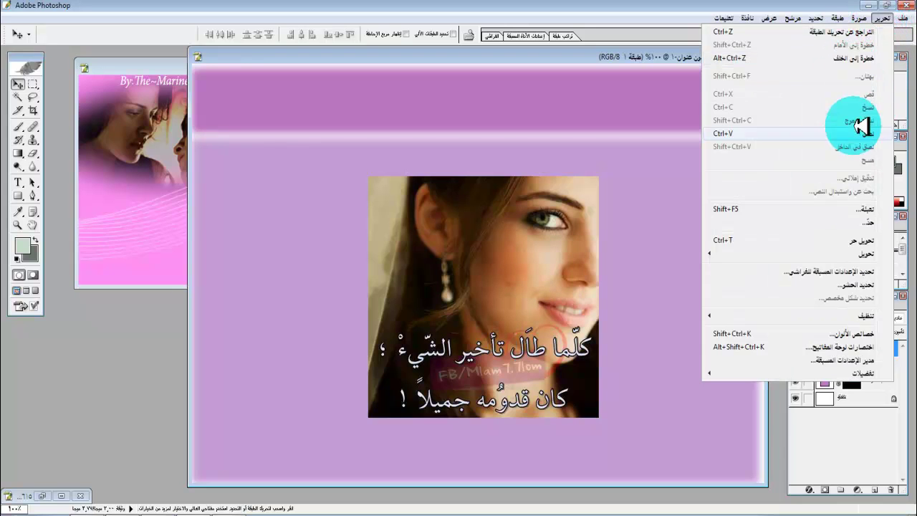
click(824, 243)
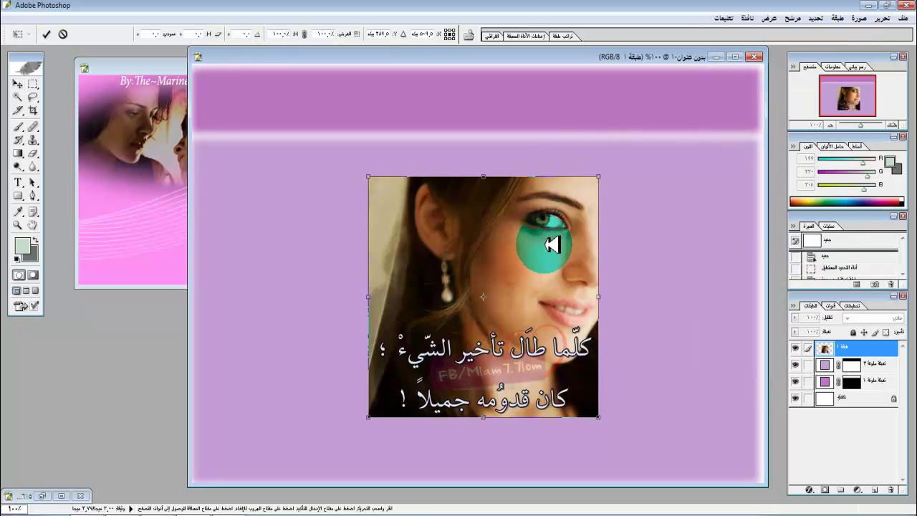
click(605, 173)
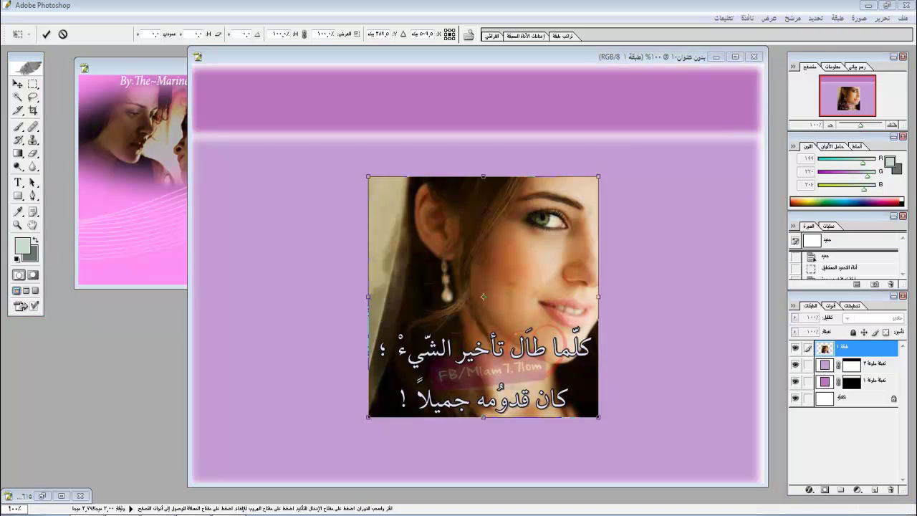
click(860, 481)
key(ctrl+z)
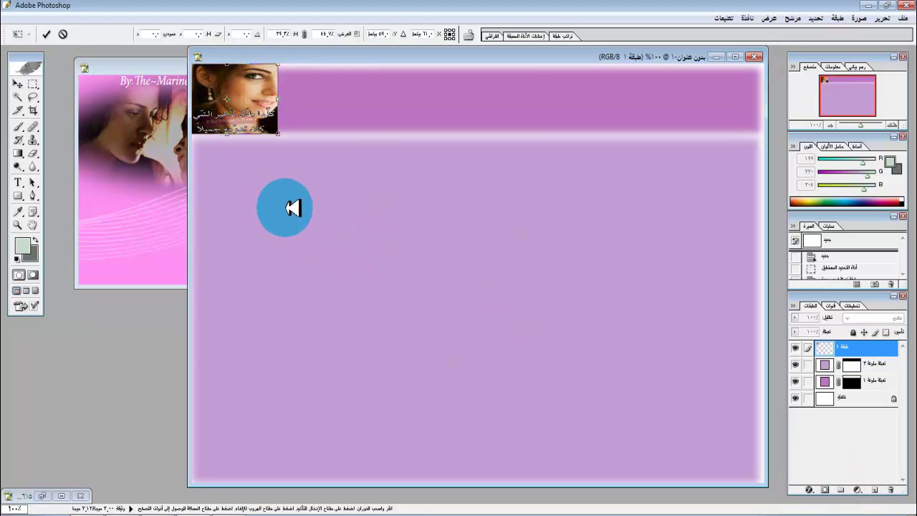
click(46, 34)
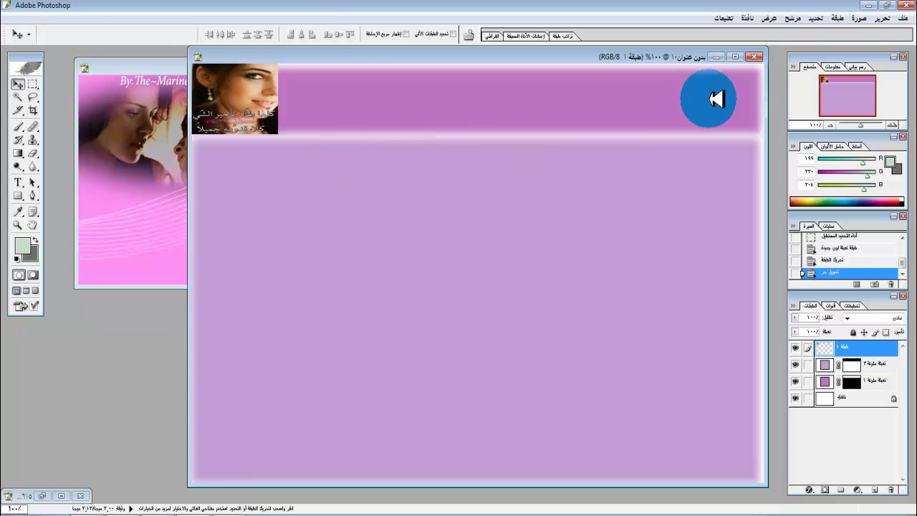
Step: Place an empty text layer in the purple strip, just to the right of the portrait
drag(712, 93, 477, 89)
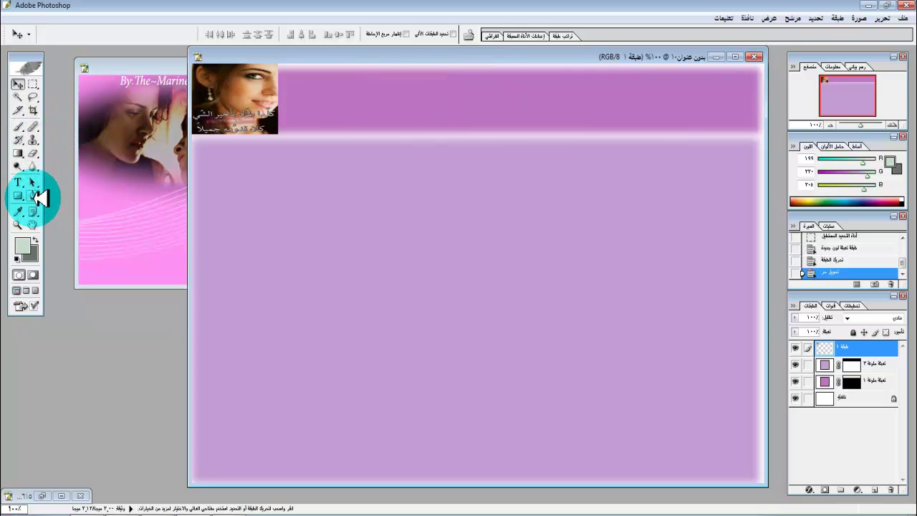
click(18, 182)
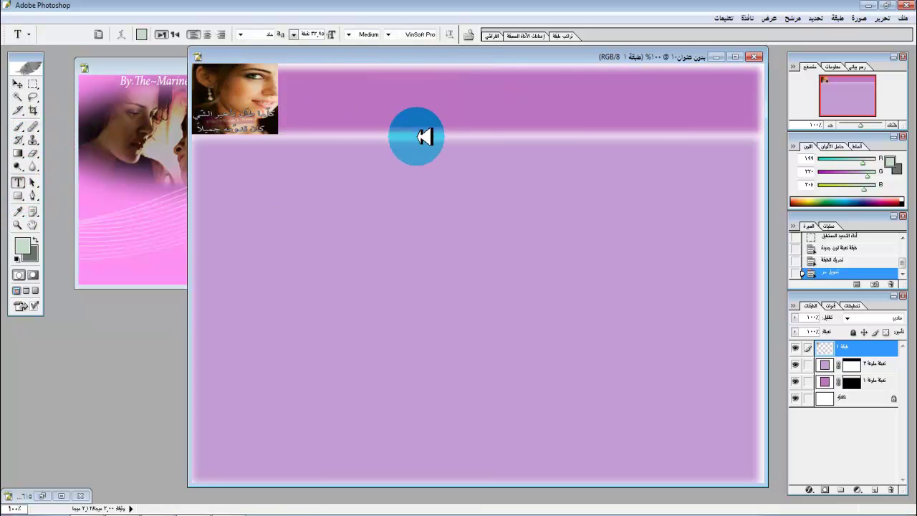
click(406, 94)
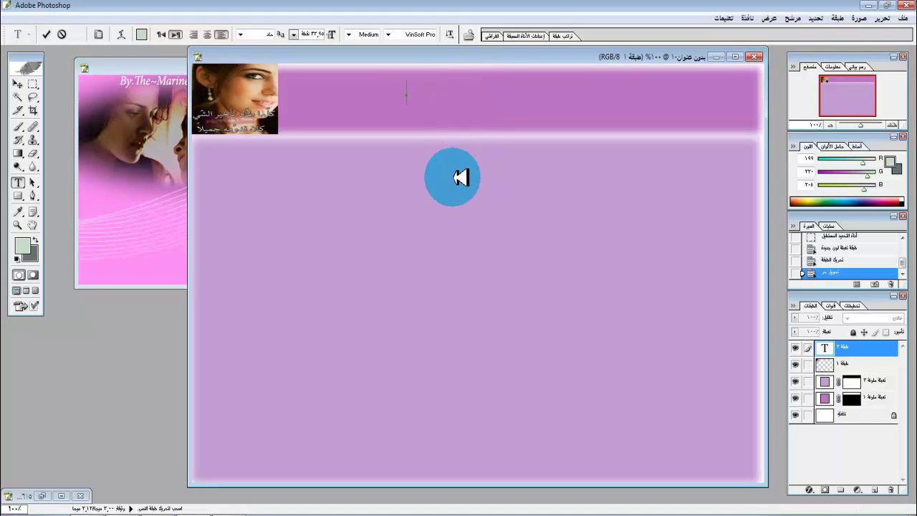
click(22, 83)
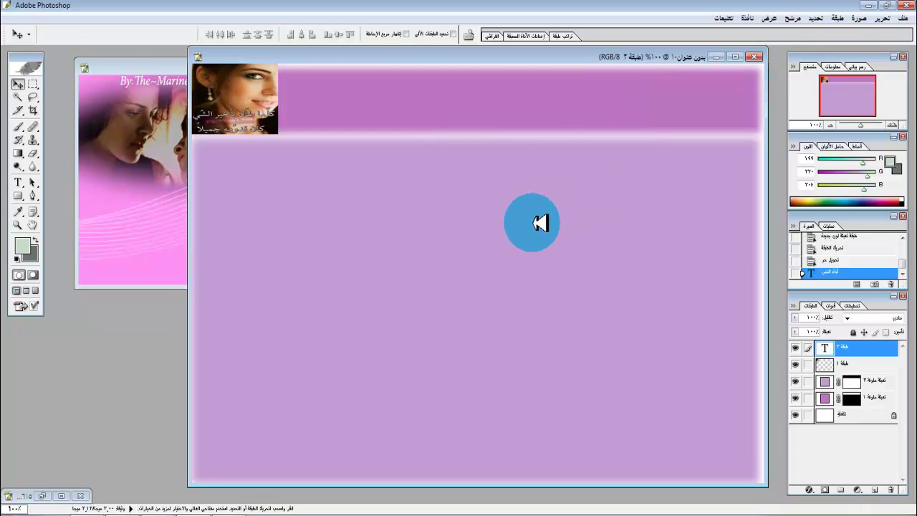
Step: Marquee two wide bars, one below the other, in the middle of the light purple area and add a gradient fill layer to each
click(33, 83)
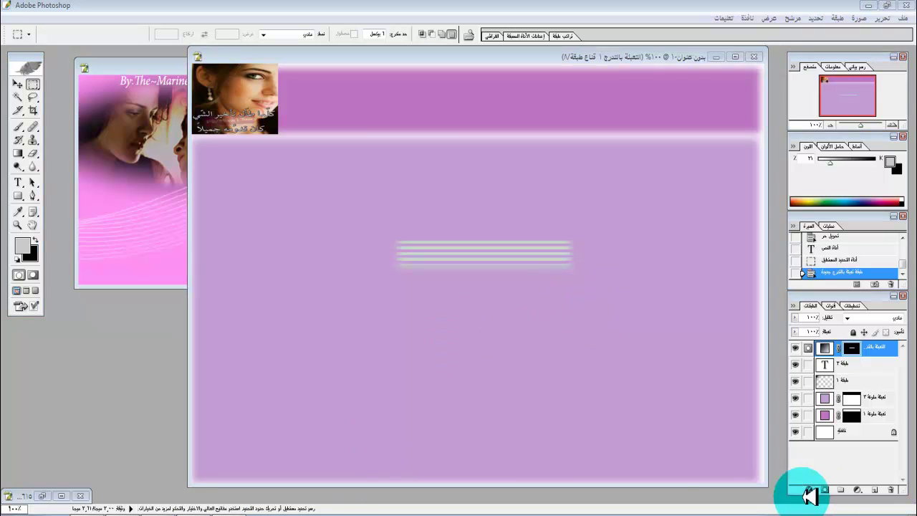
click(716, 493)
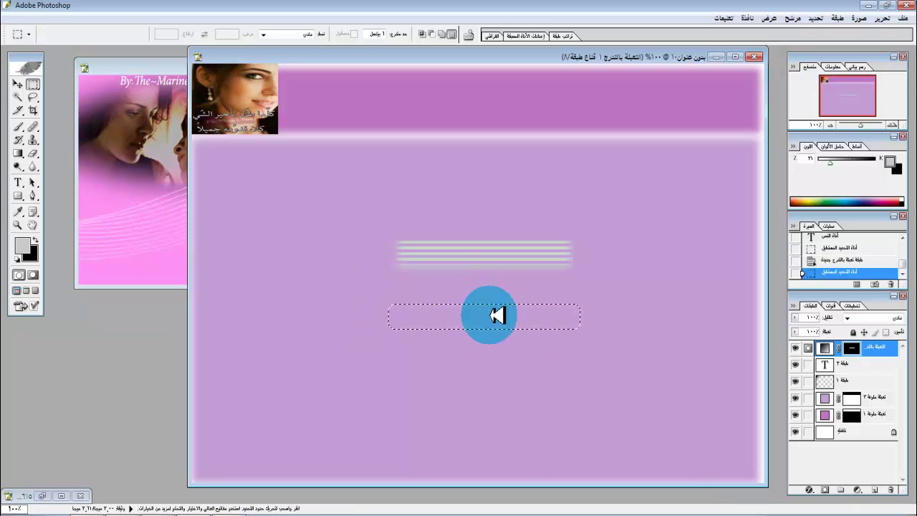
click(860, 488)
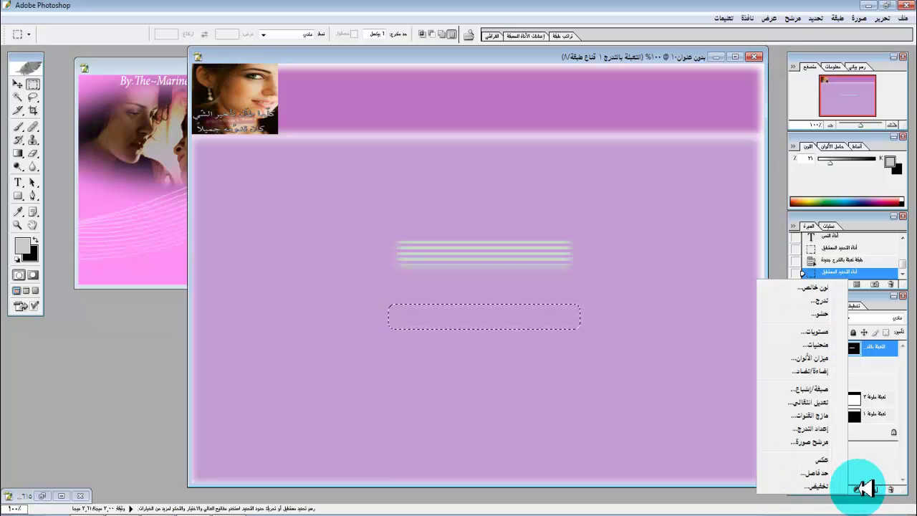
click(817, 301)
Step: Try the black-to-white and blue-red-yellow gradients on the lower bar and apply the transparent stripes preset to it
drag(566, 319, 242, 281)
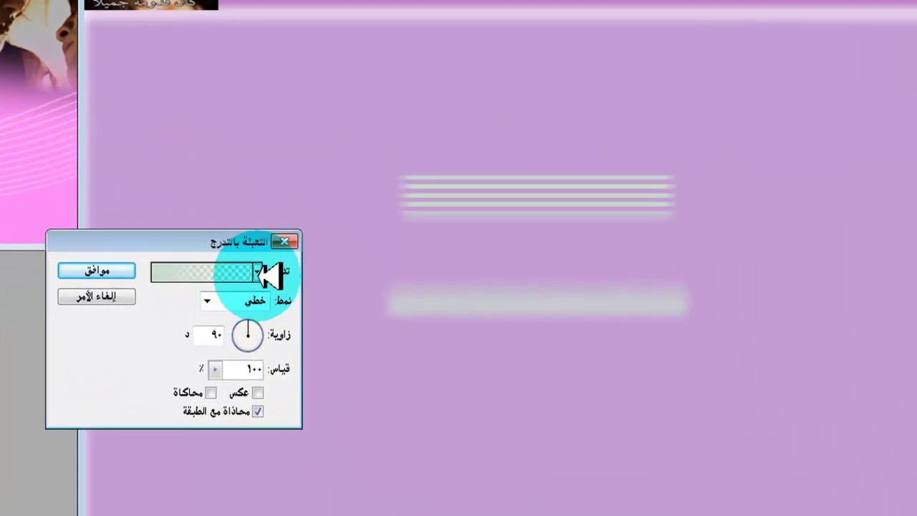
click(302, 304)
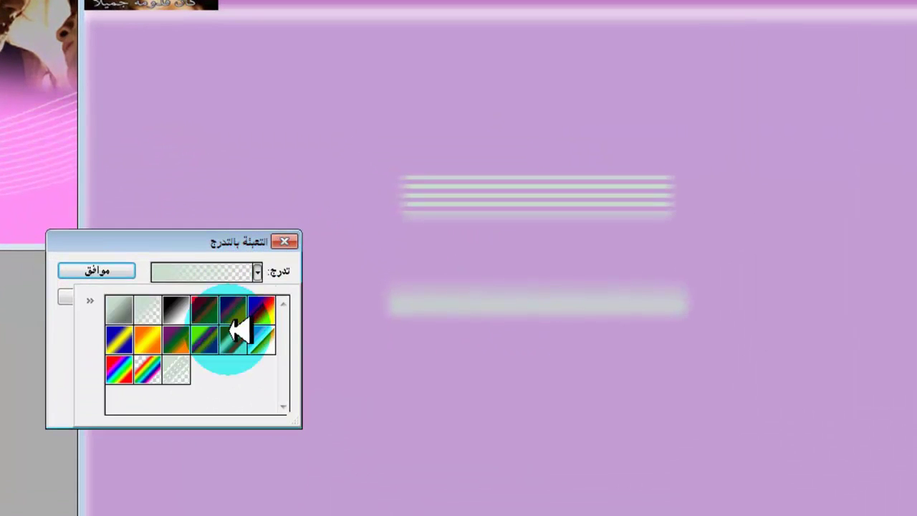
click(174, 306)
click(206, 308)
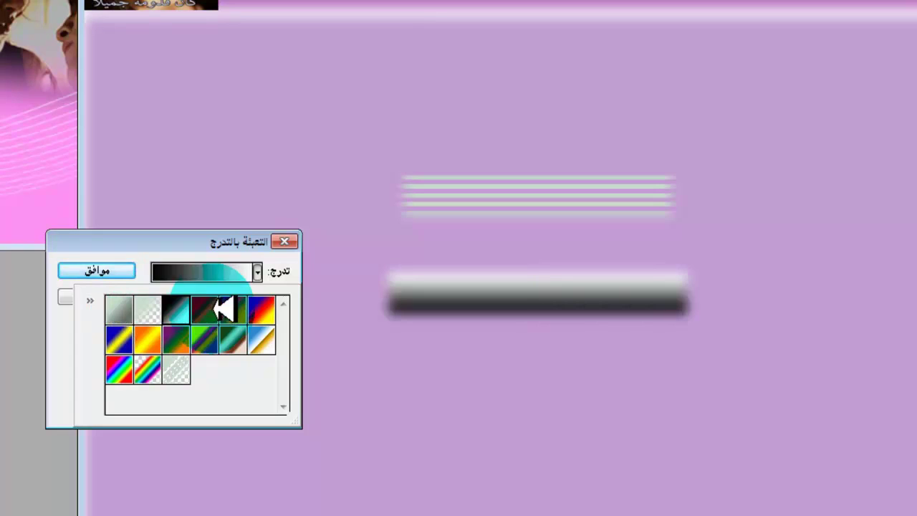
click(261, 308)
click(261, 349)
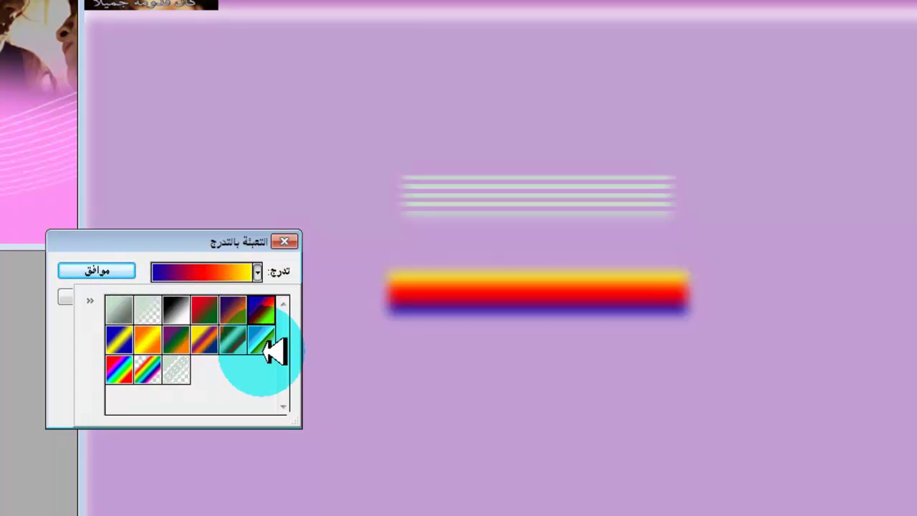
click(188, 371)
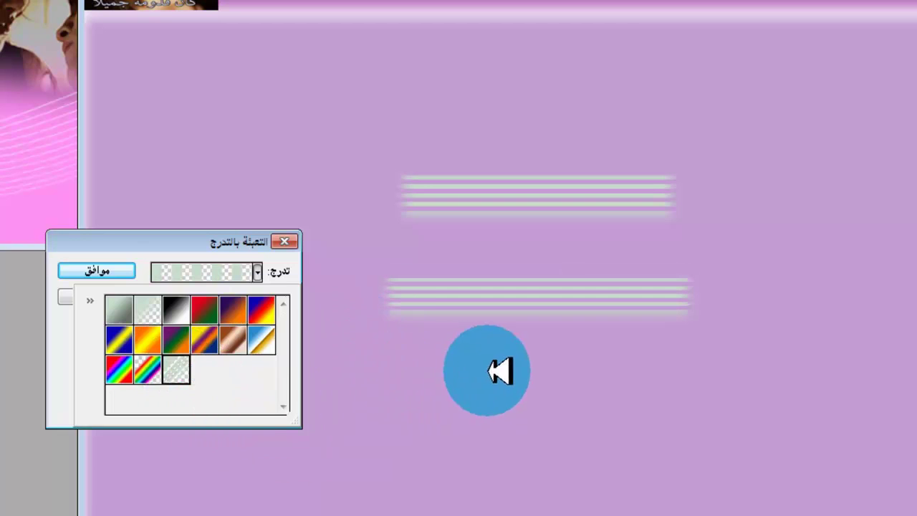
click(96, 271)
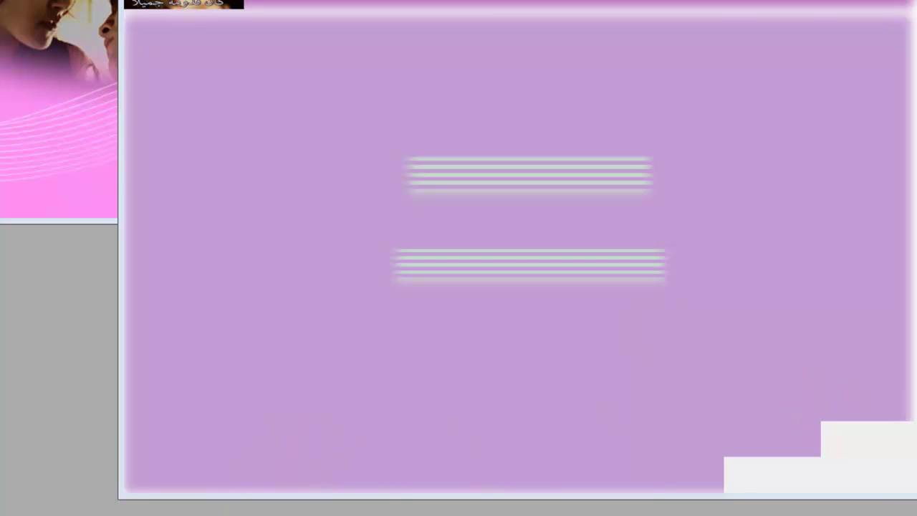
Step: Select a third wide bar below the two striped ones and add a gradient fill layer with the transparent stripes preset
key(ctrl+v)
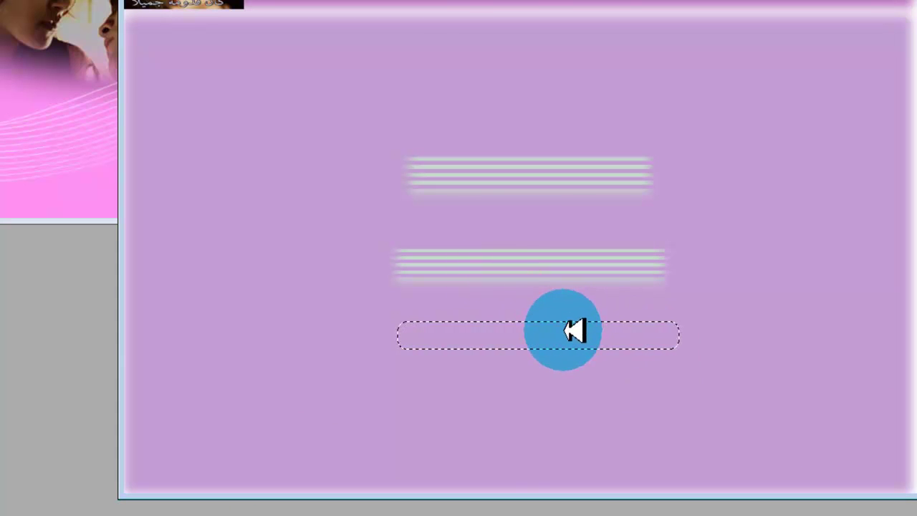
click(571, 332)
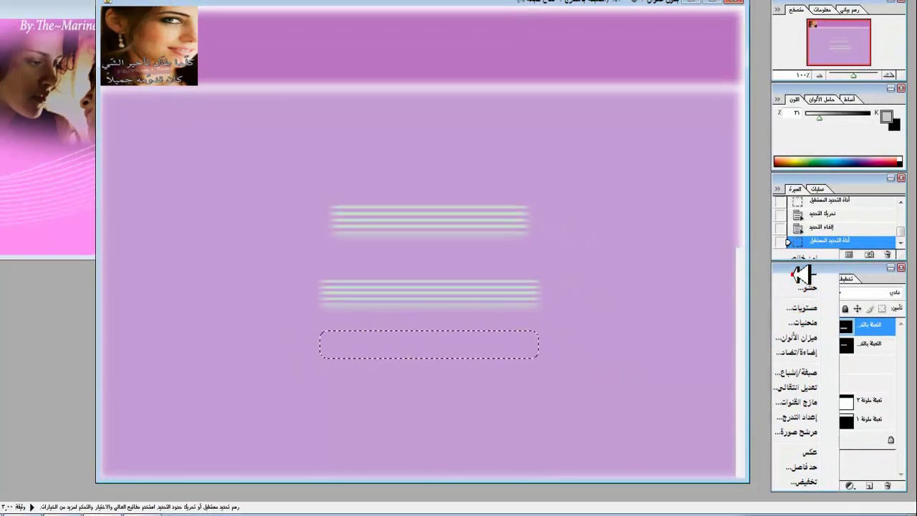
click(801, 275)
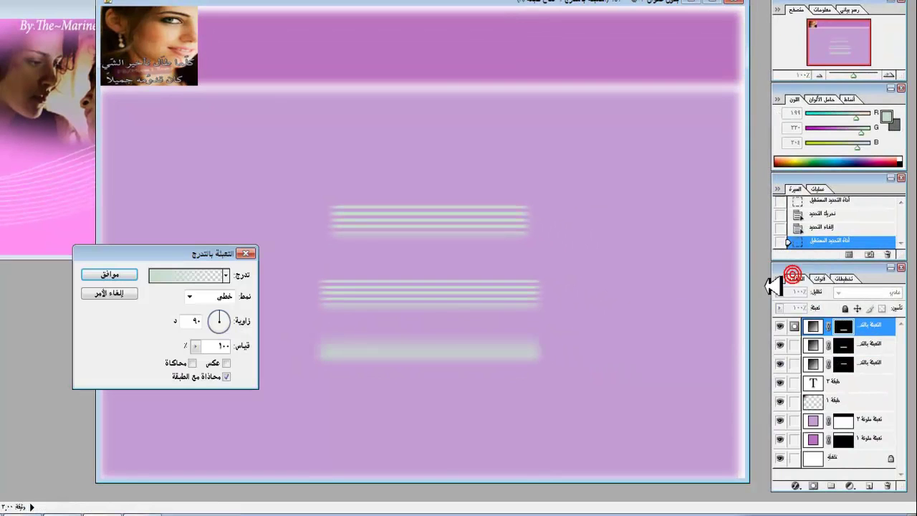
click(227, 275)
click(169, 350)
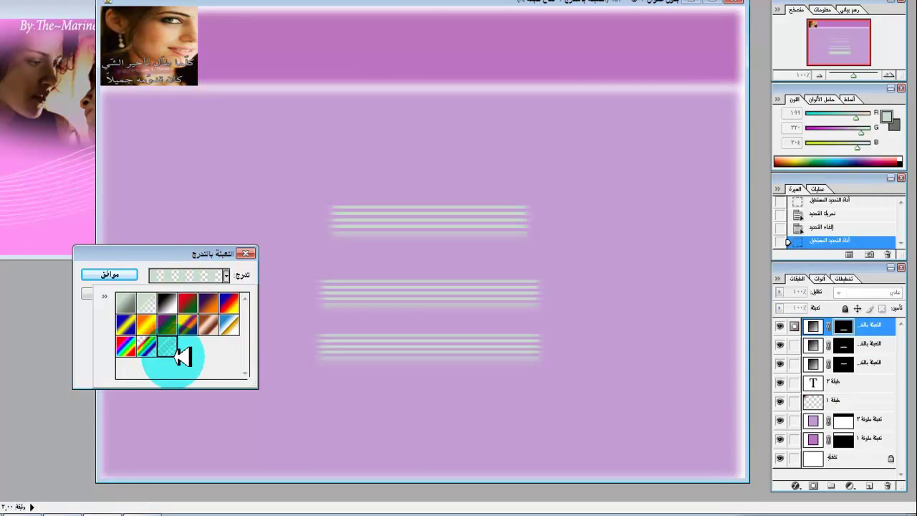
click(111, 275)
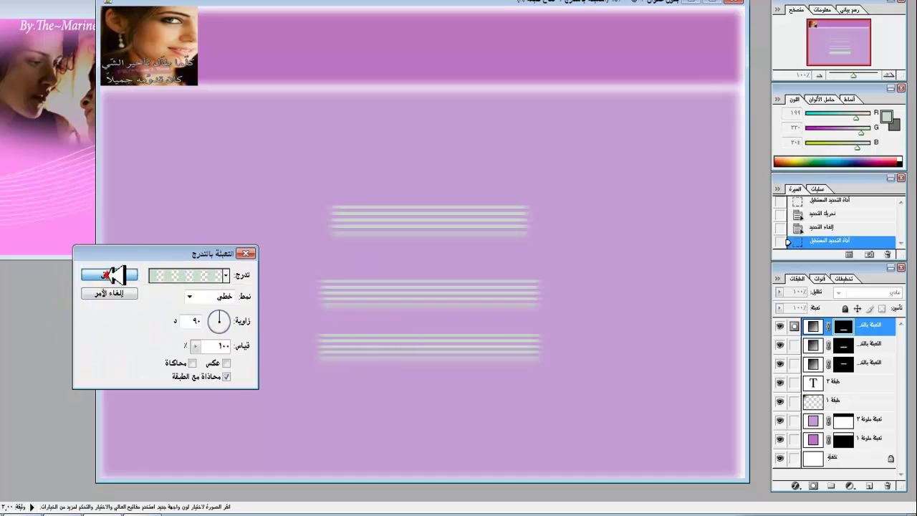
click(111, 274)
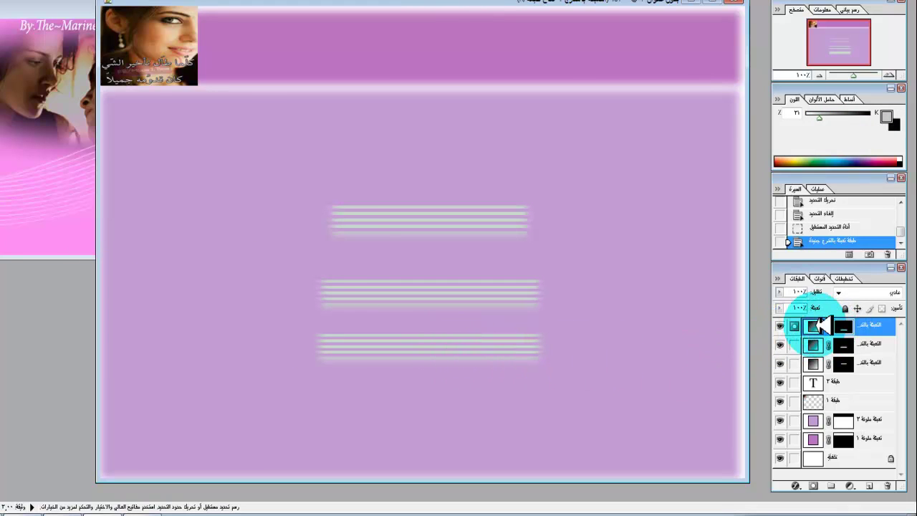
double_click(813, 326)
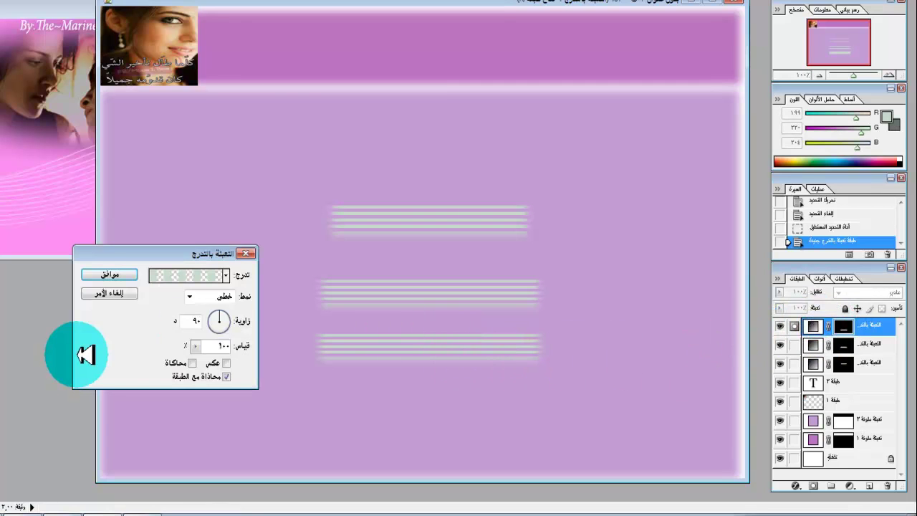
click(107, 292)
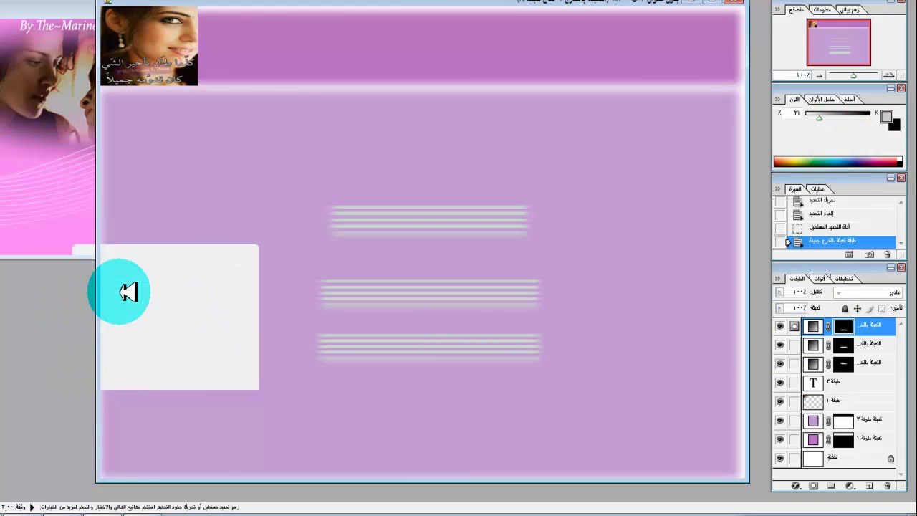
double_click(813, 326)
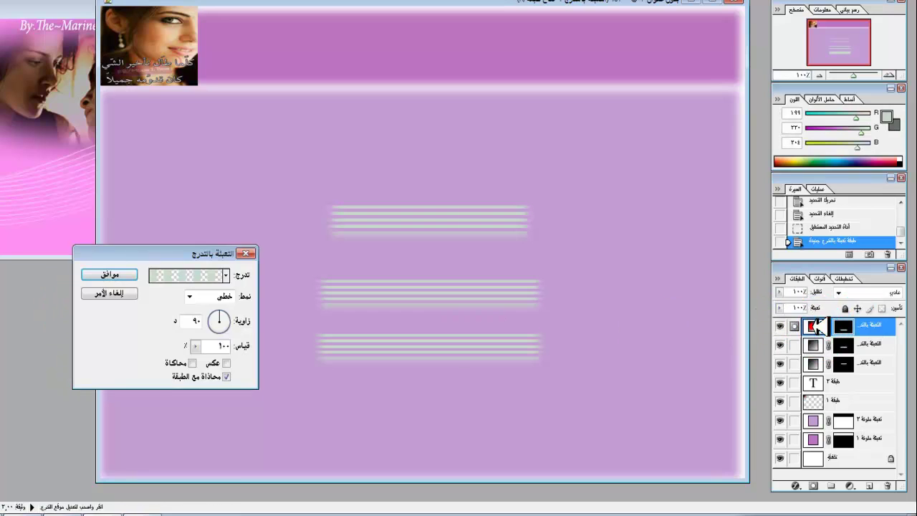
click(254, 252)
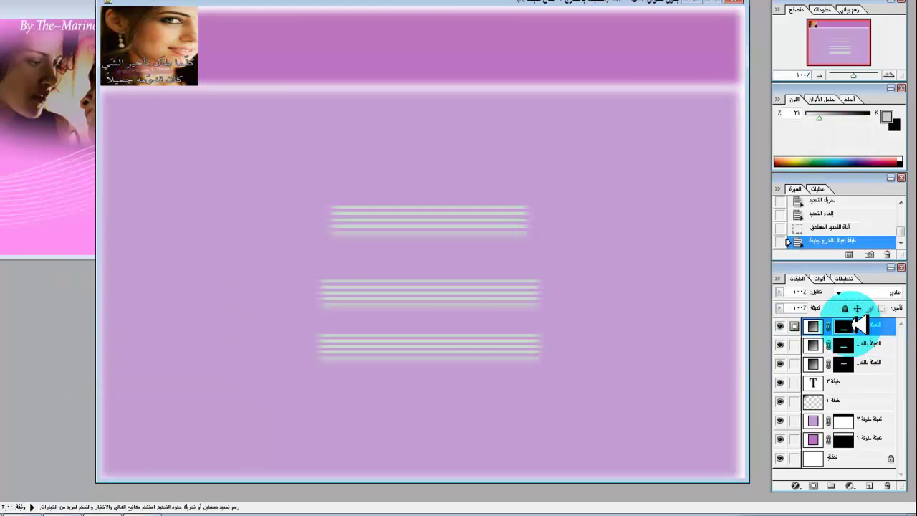
double_click(852, 326)
Step: Select the lowest striped bar, stretch it wider with Free Transform and clear the selection
click(331, 233)
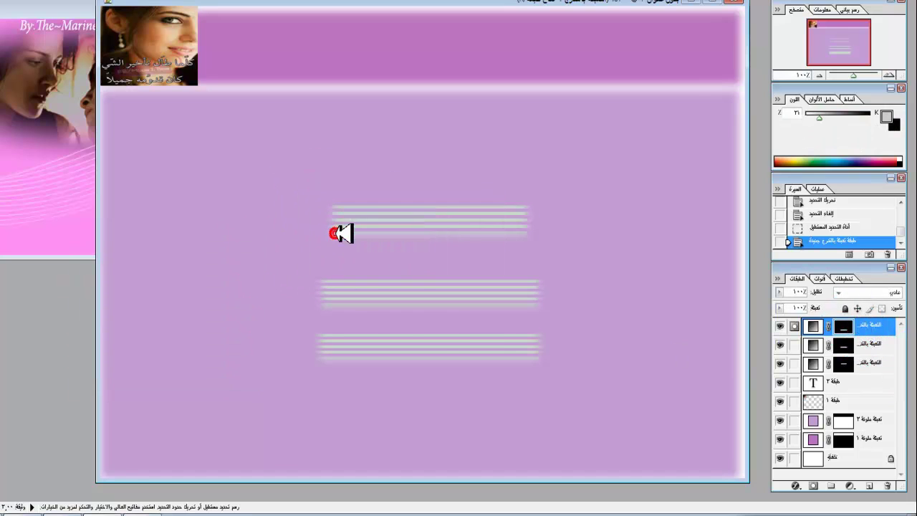
click(454, 352)
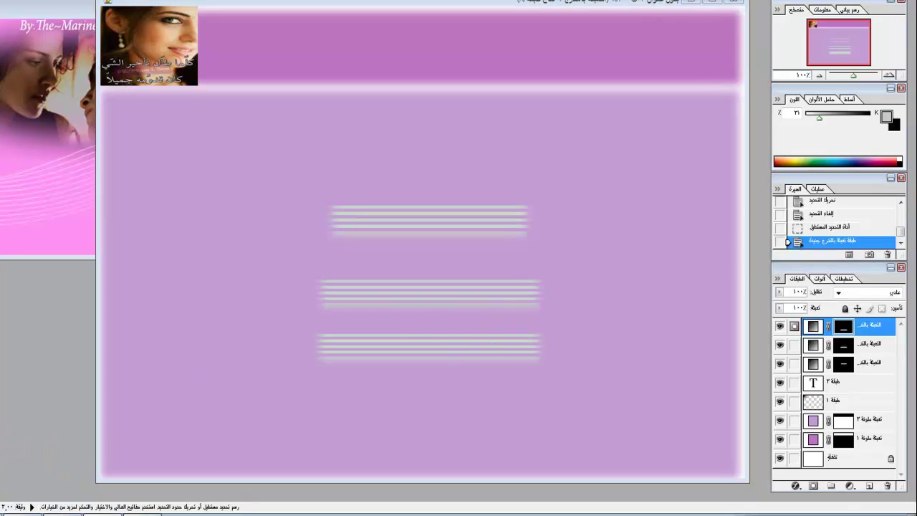
key(ctrl+shift+d)
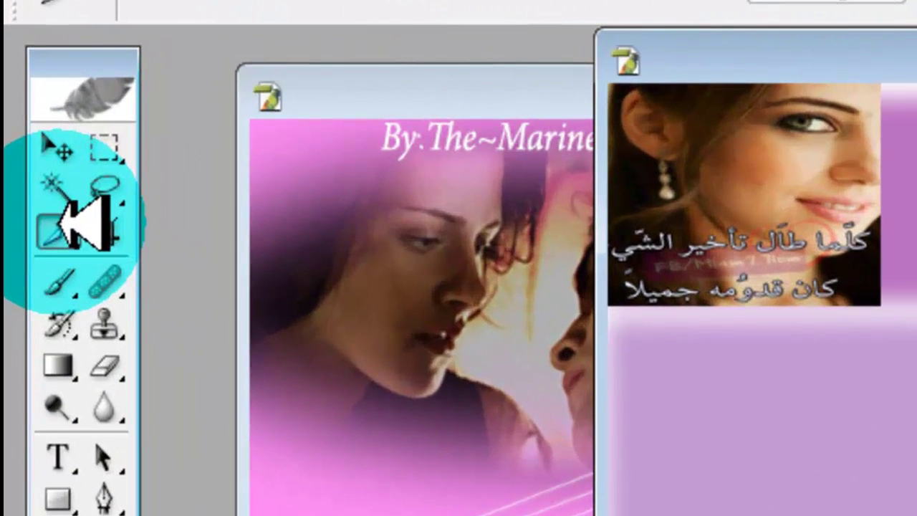
Step: Draw slices with the Slice tool: two in the purple strip beside the portrait and one over each of the three striped bars
click(18, 111)
drag(172, 225, 154, 274)
click(155, 263)
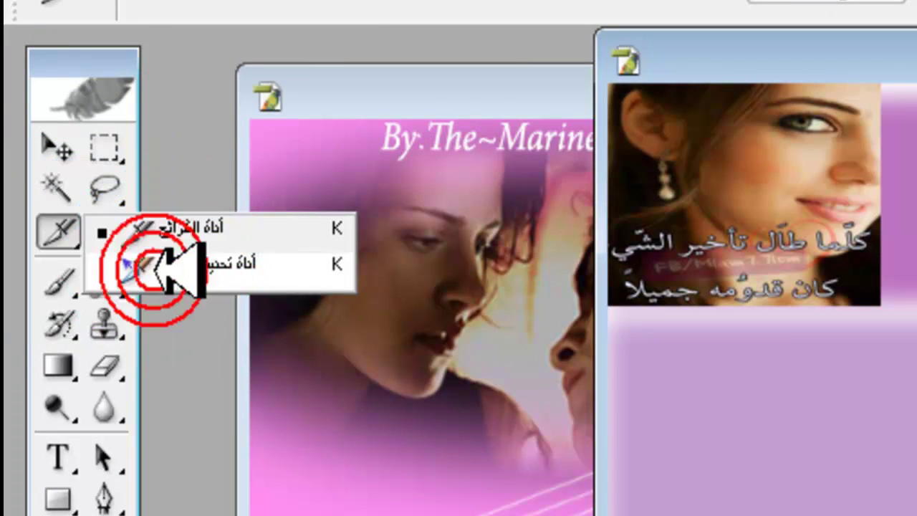
drag(195, 348, 176, 260)
click(172, 267)
drag(201, 211, 150, 272)
click(149, 267)
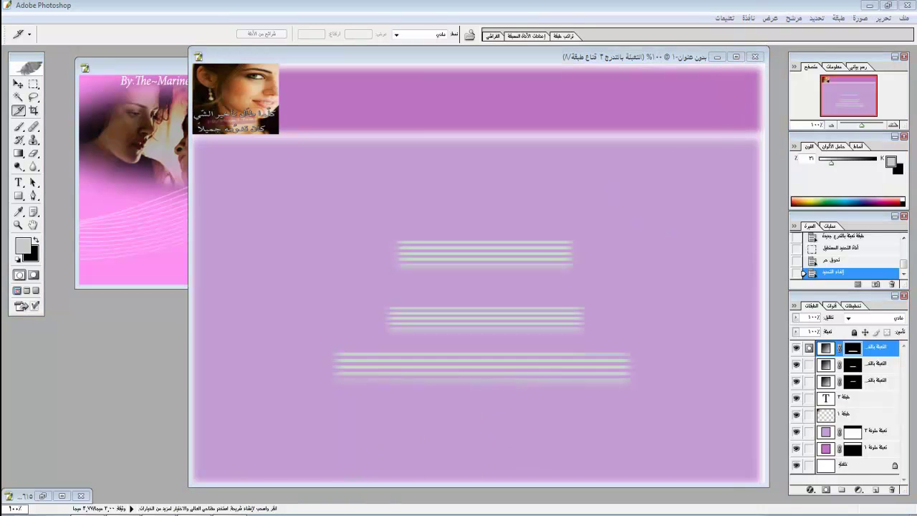
drag(601, 79, 744, 130)
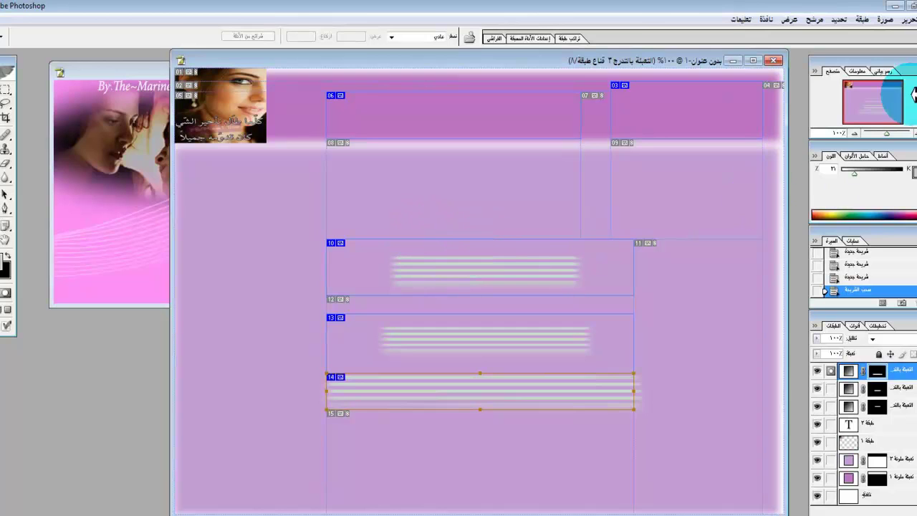
Step: Open Save for Web for the sliced layout and choose JPEG format with the High quality preset
click(908, 19)
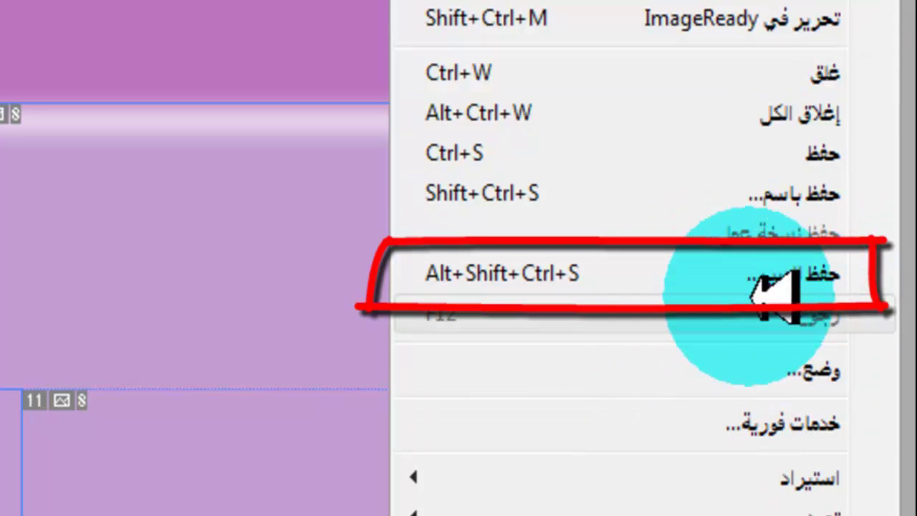
click(659, 266)
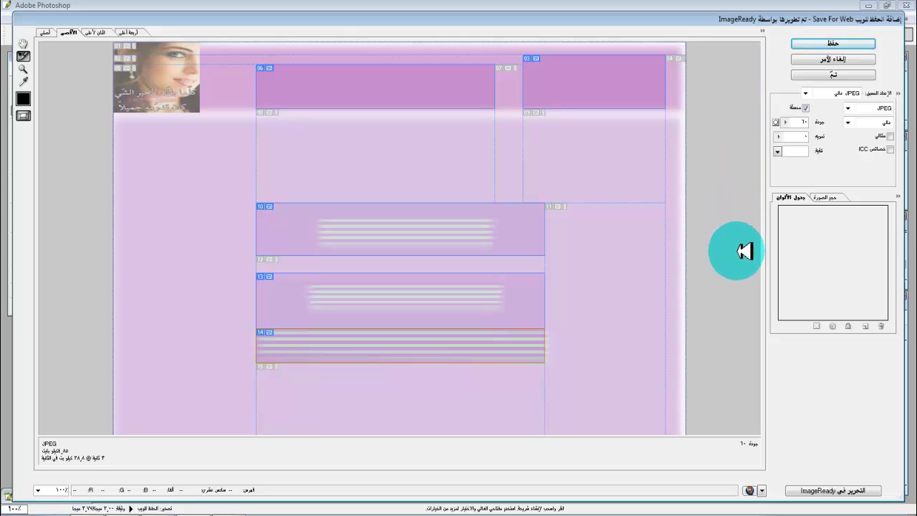
click(849, 108)
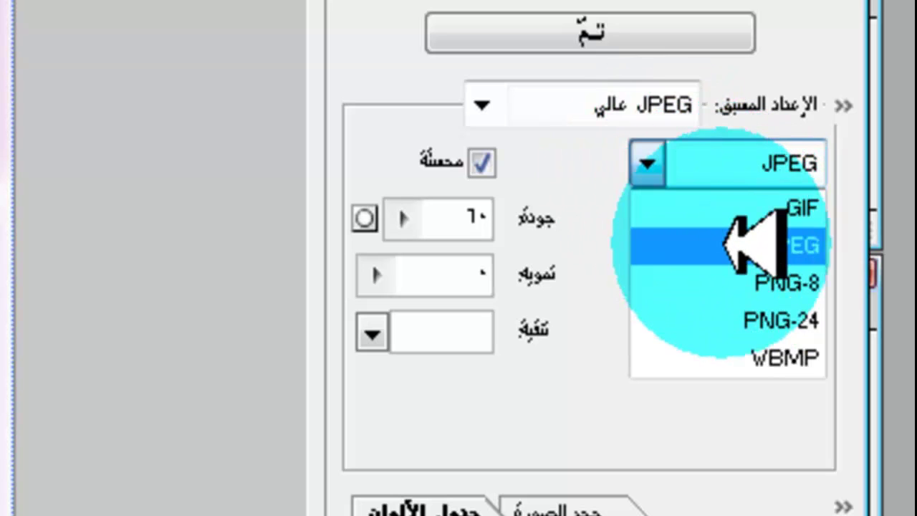
click(706, 245)
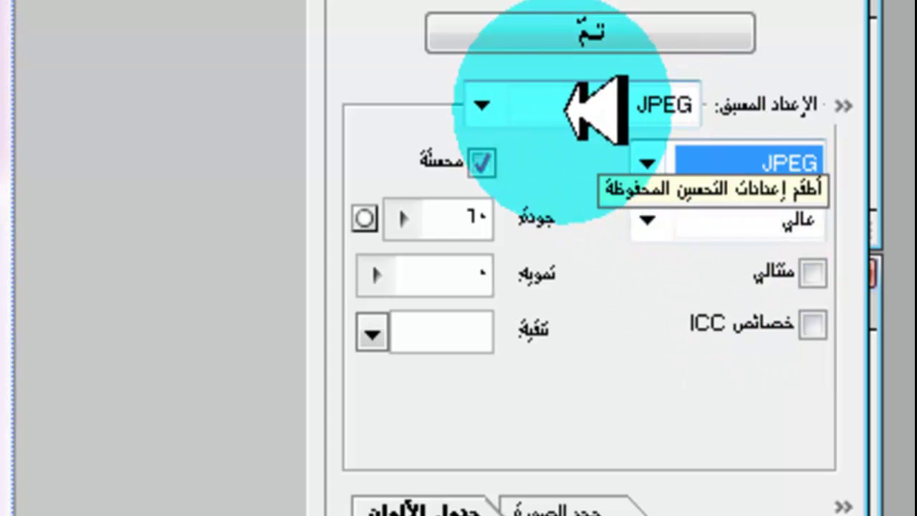
click(573, 106)
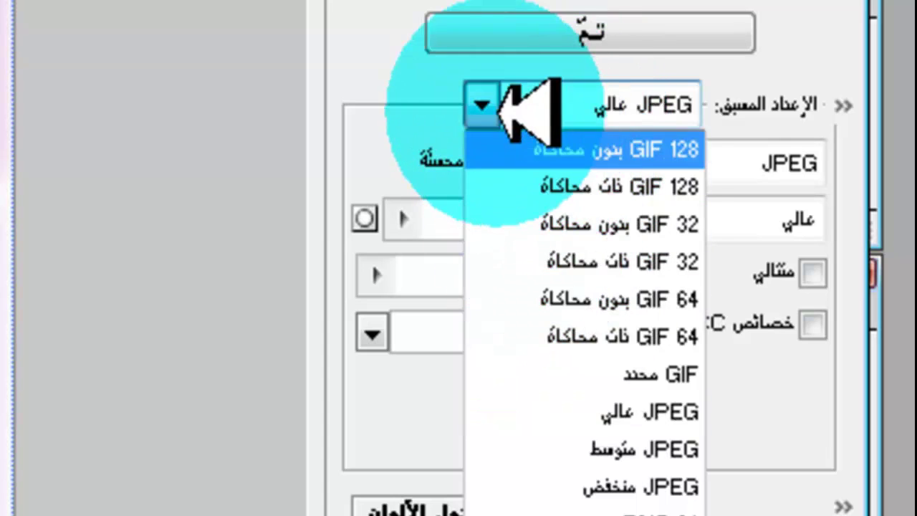
click(485, 104)
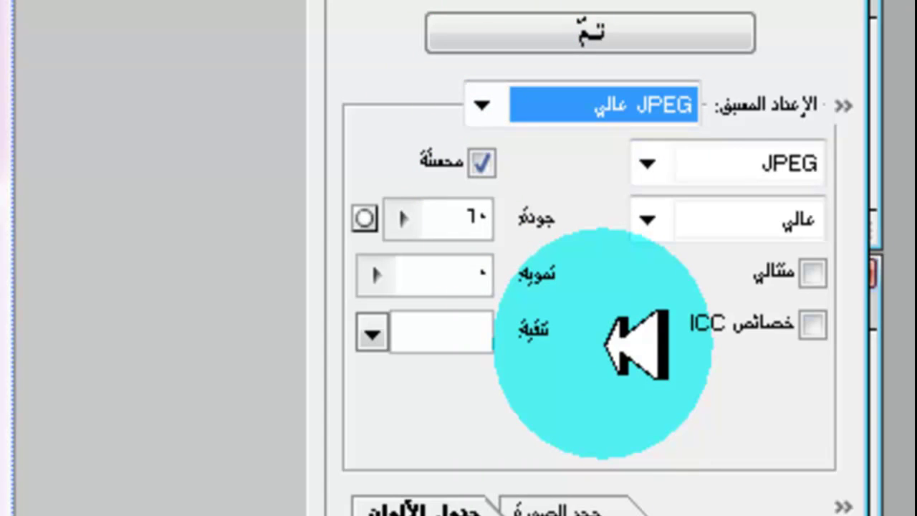
click(644, 218)
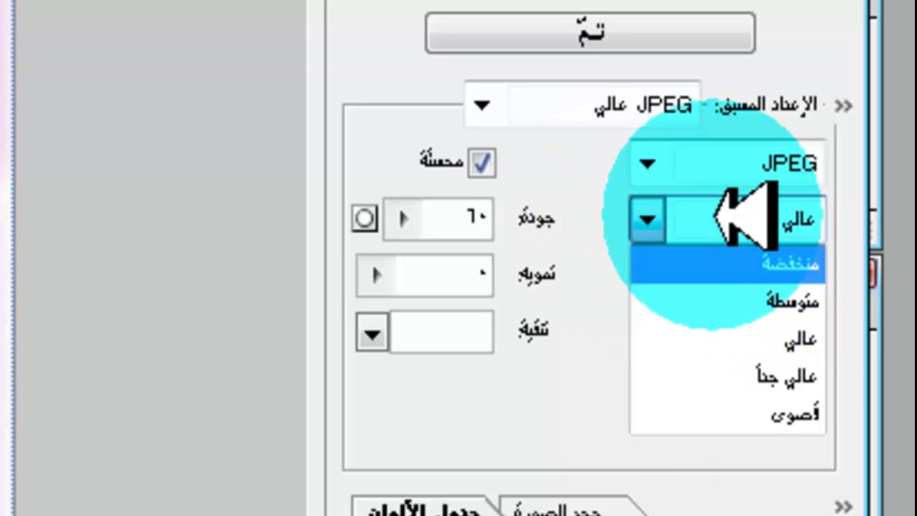
click(651, 170)
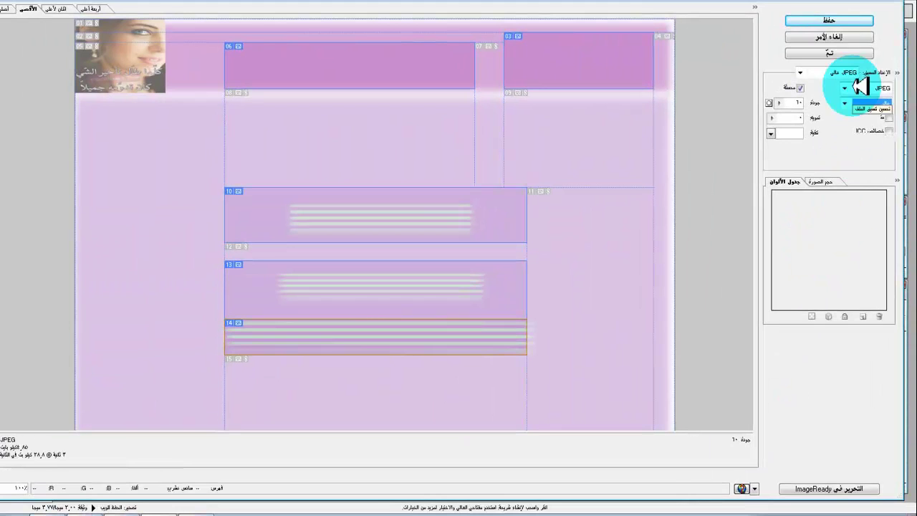
Step: Save the optimized layout to the Desktop as HTML and images, with default settings and all slices
click(829, 21)
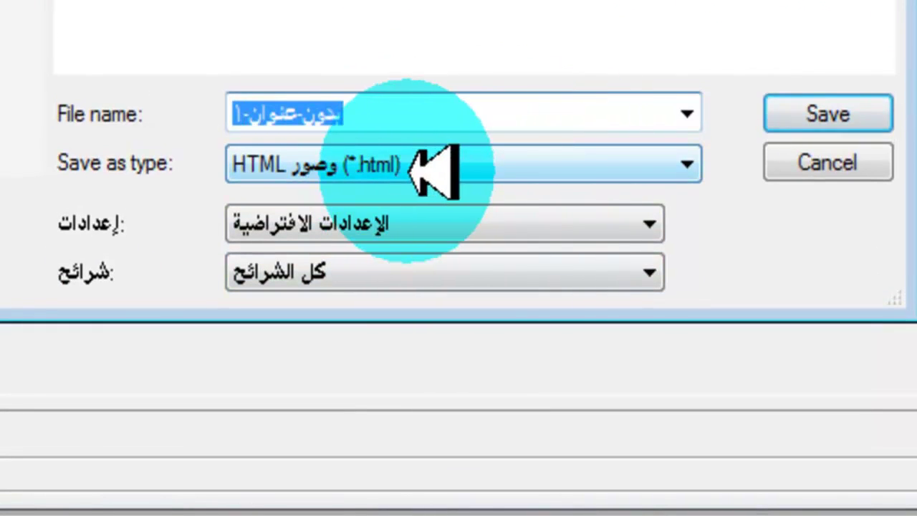
click(412, 168)
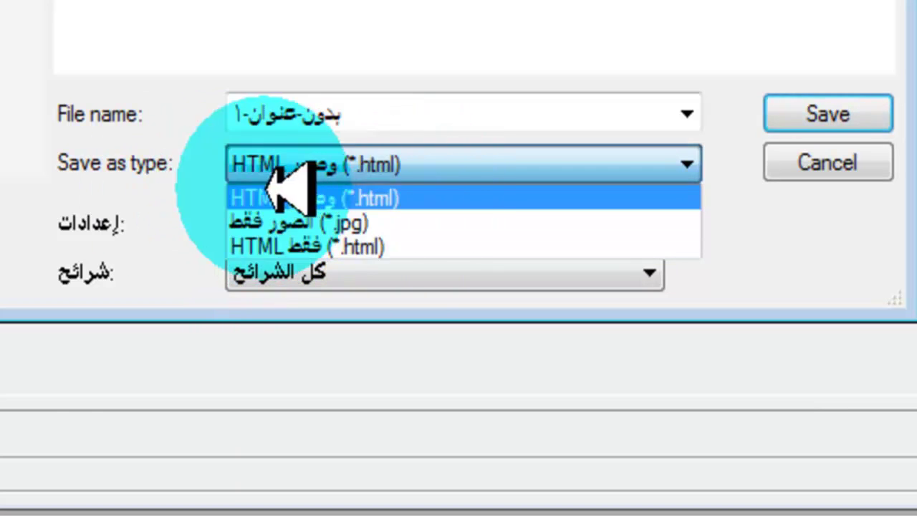
click(296, 193)
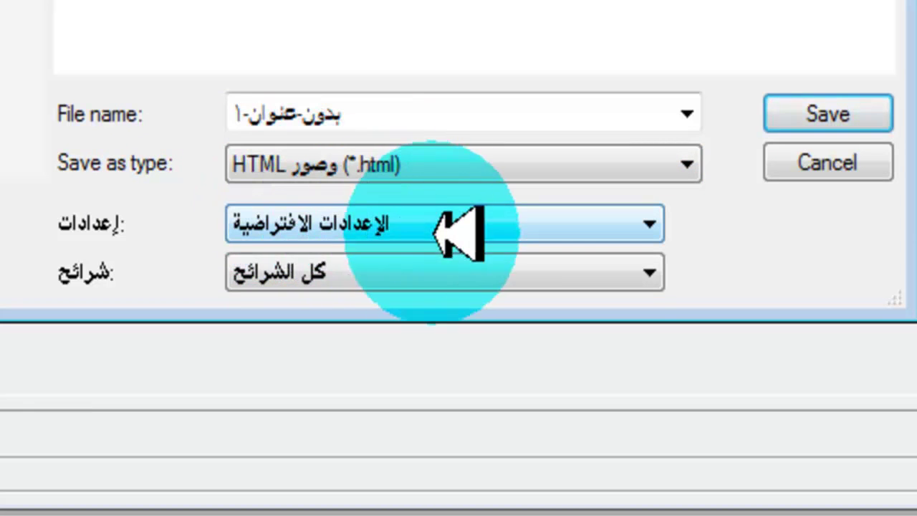
click(429, 226)
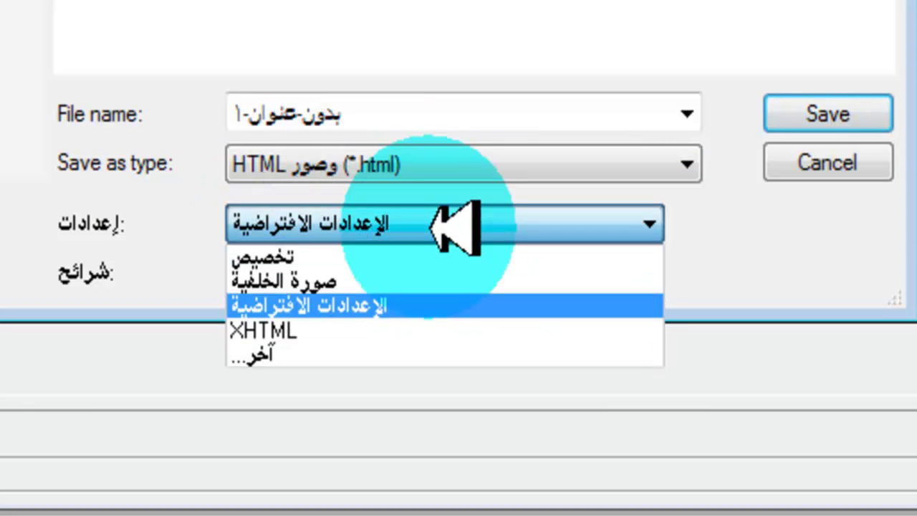
click(429, 227)
click(430, 275)
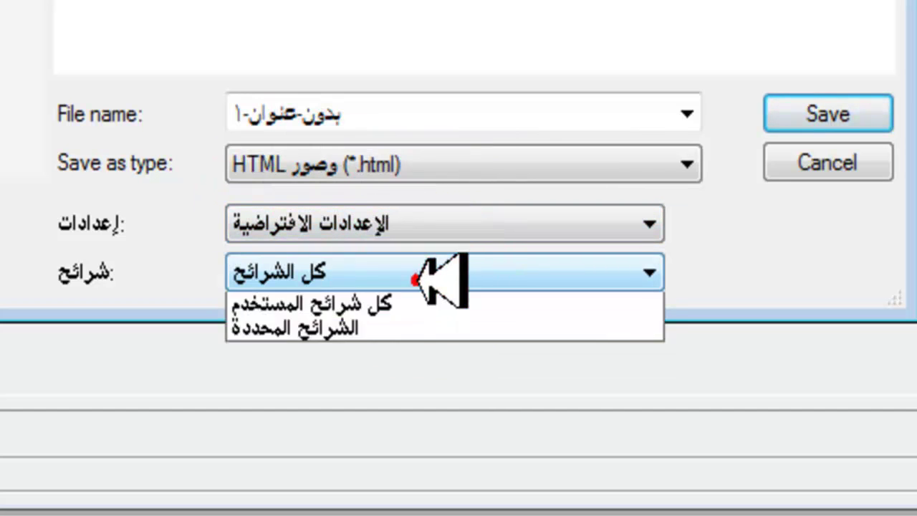
click(442, 279)
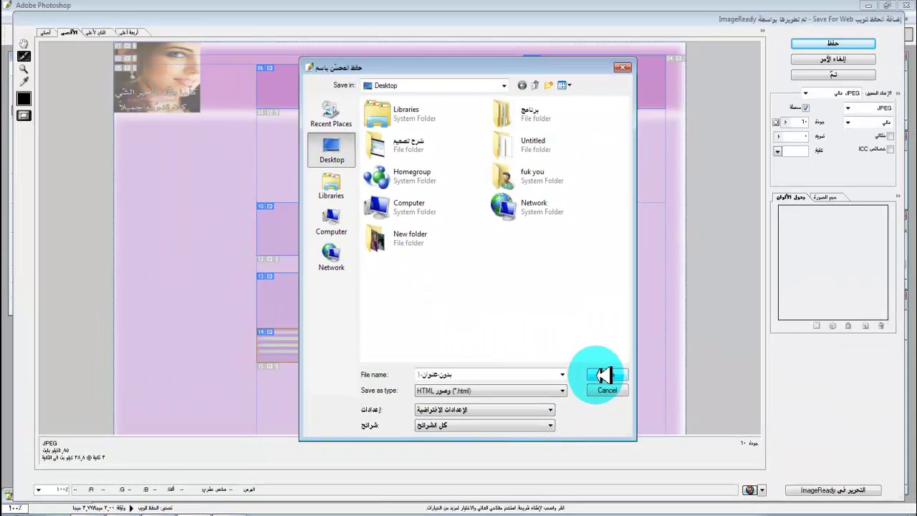
click(606, 376)
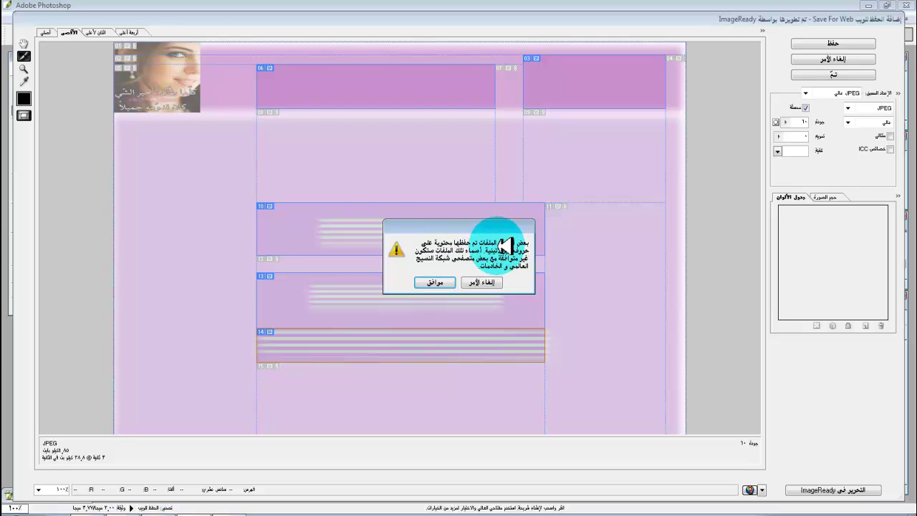
click(435, 282)
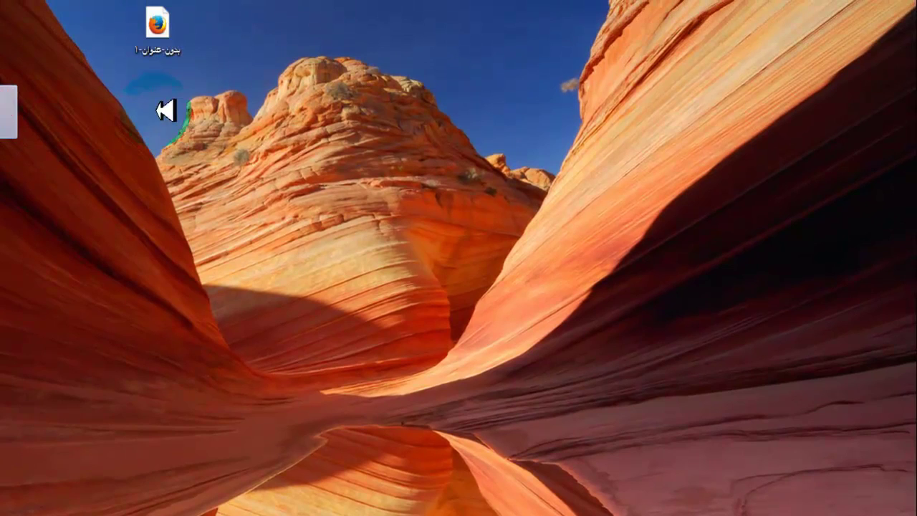
Step: Open the exported صور folder on the desktop and look over the slice images, then close it
click(285, 166)
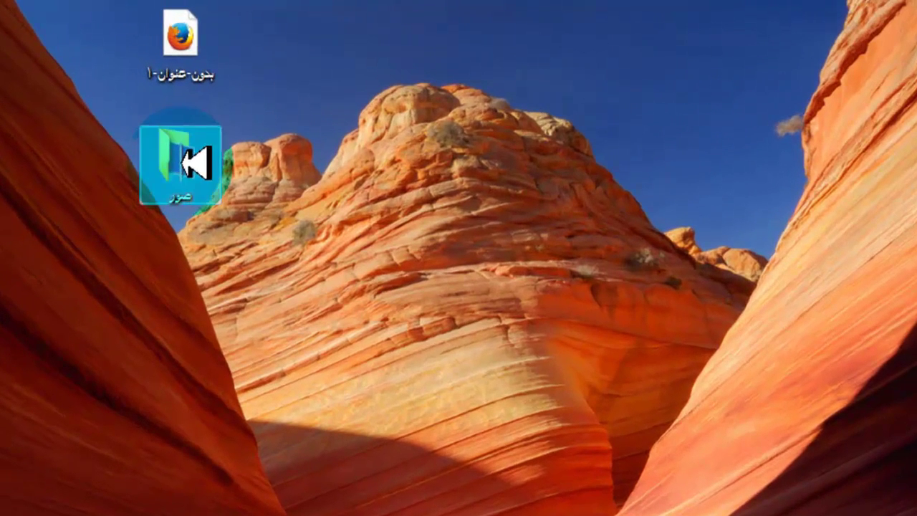
click(252, 223)
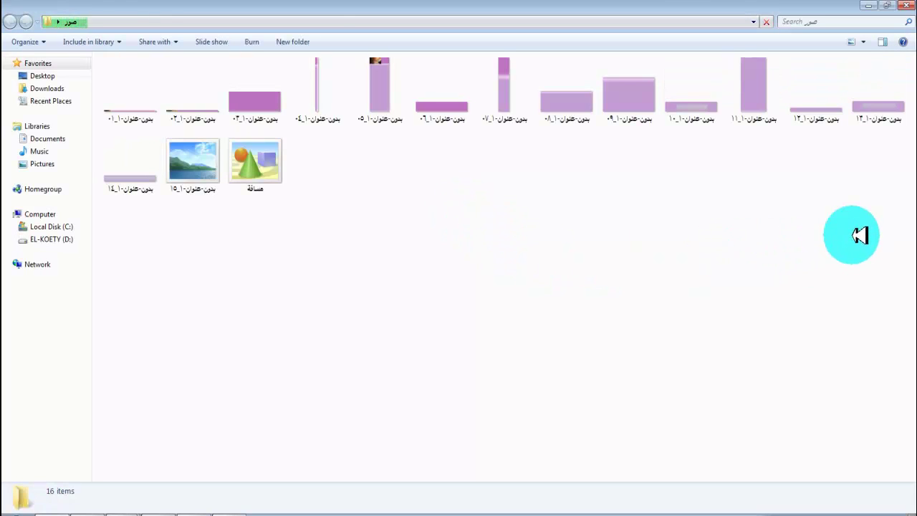
drag(882, 212, 126, 146)
click(583, 248)
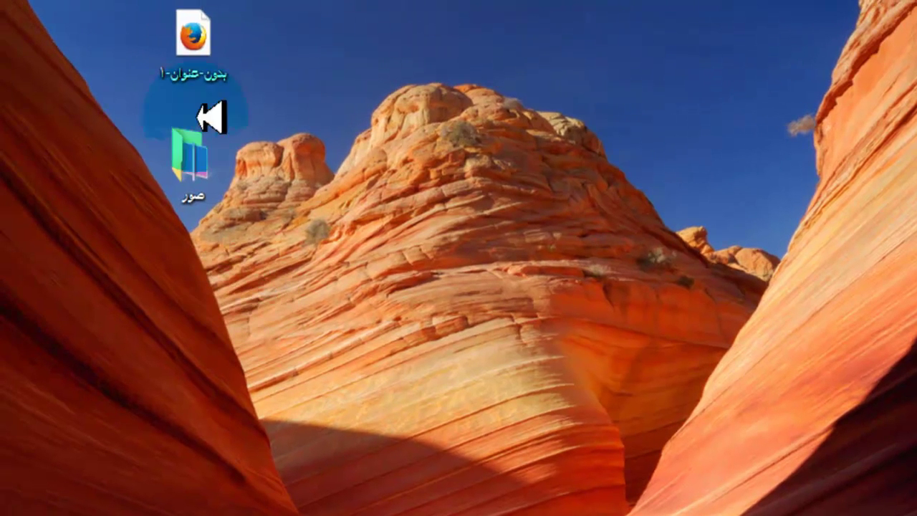
Step: Open the exported HTML page from the desktop in Firefox to check it
click(204, 30)
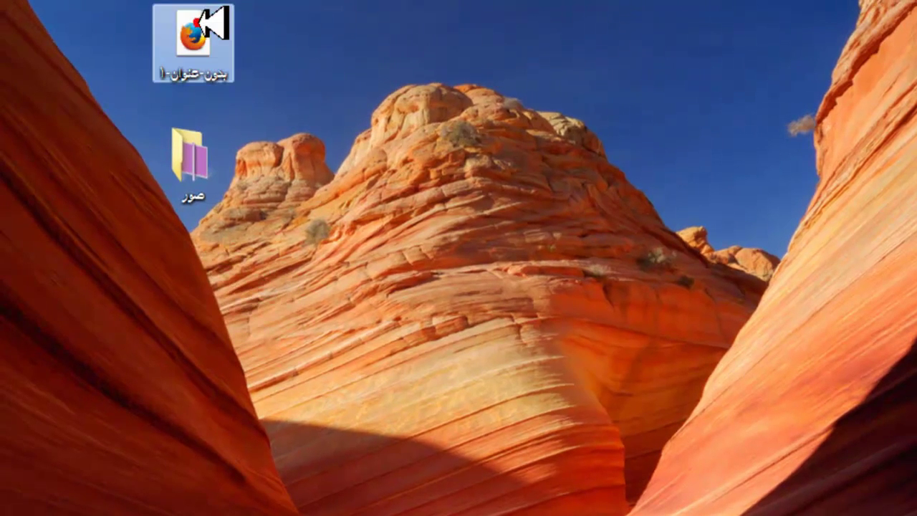
click(203, 42)
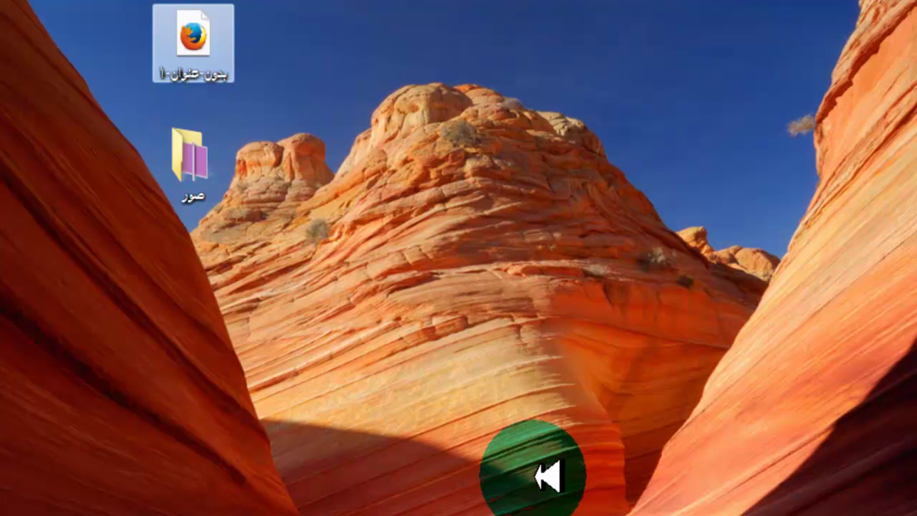
click(547, 476)
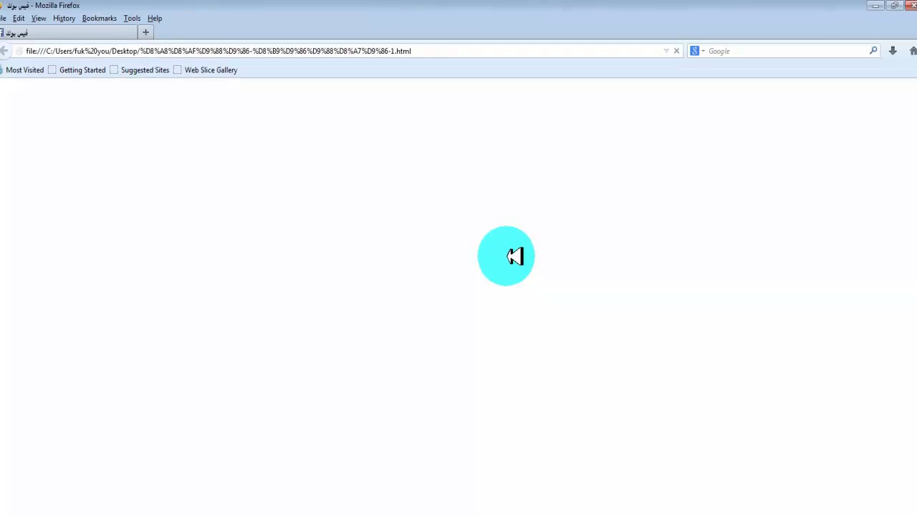